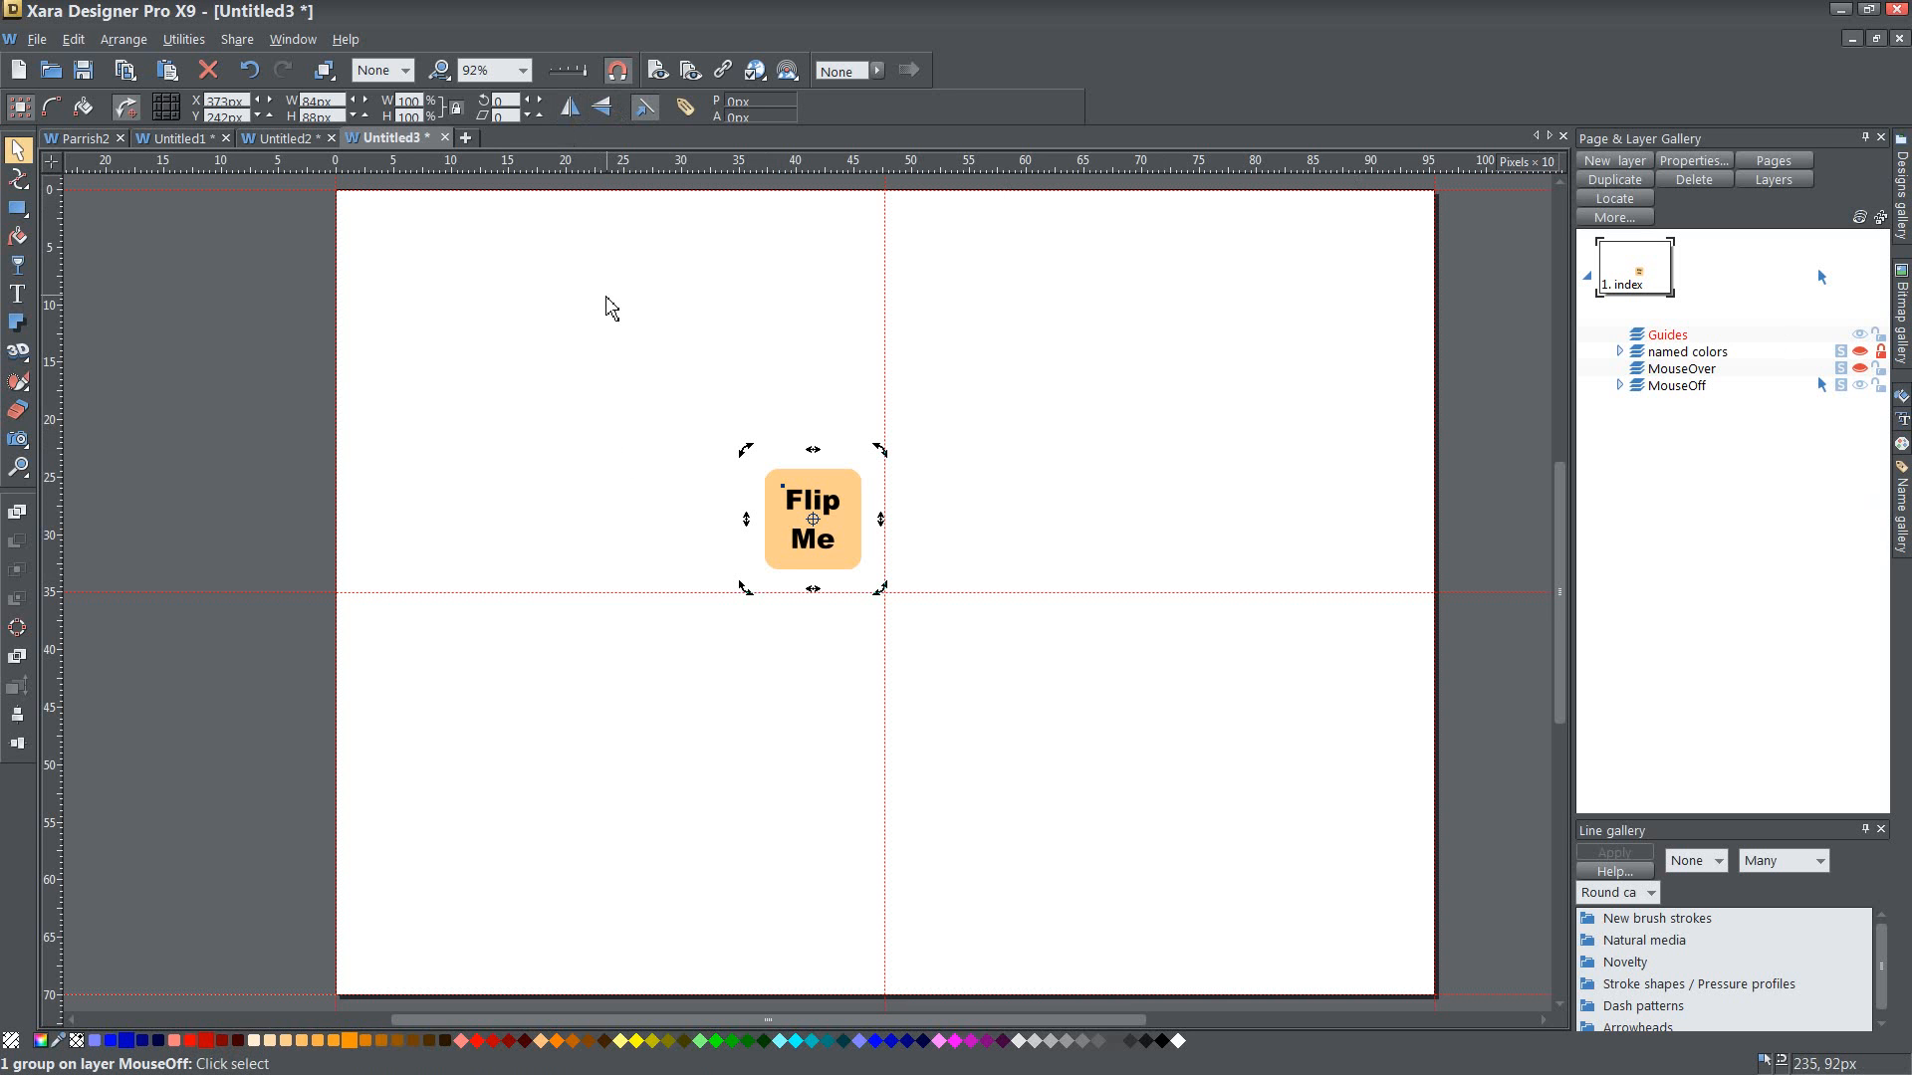
- Flip the Flip Me tile horizontally and vertically in turn, and restore its original orientation
left_click(572, 110)
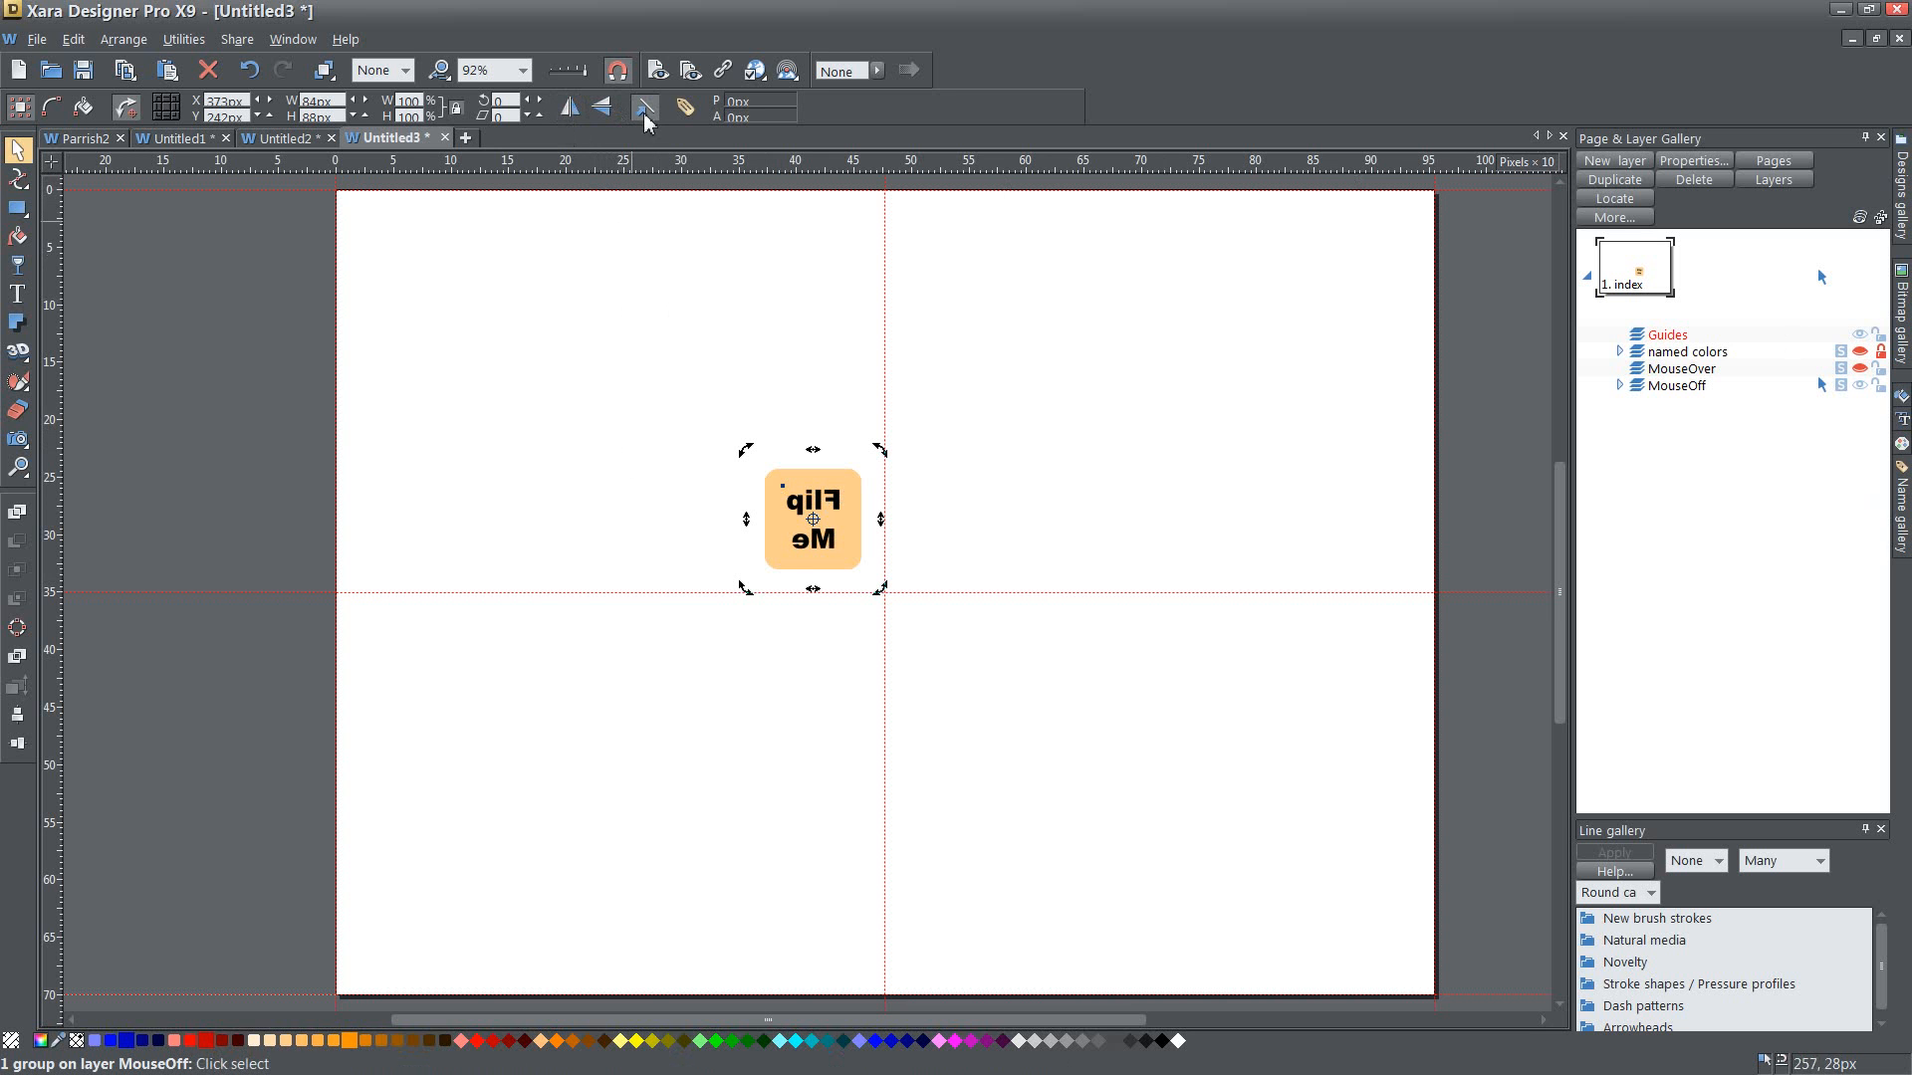
left_click(572, 123)
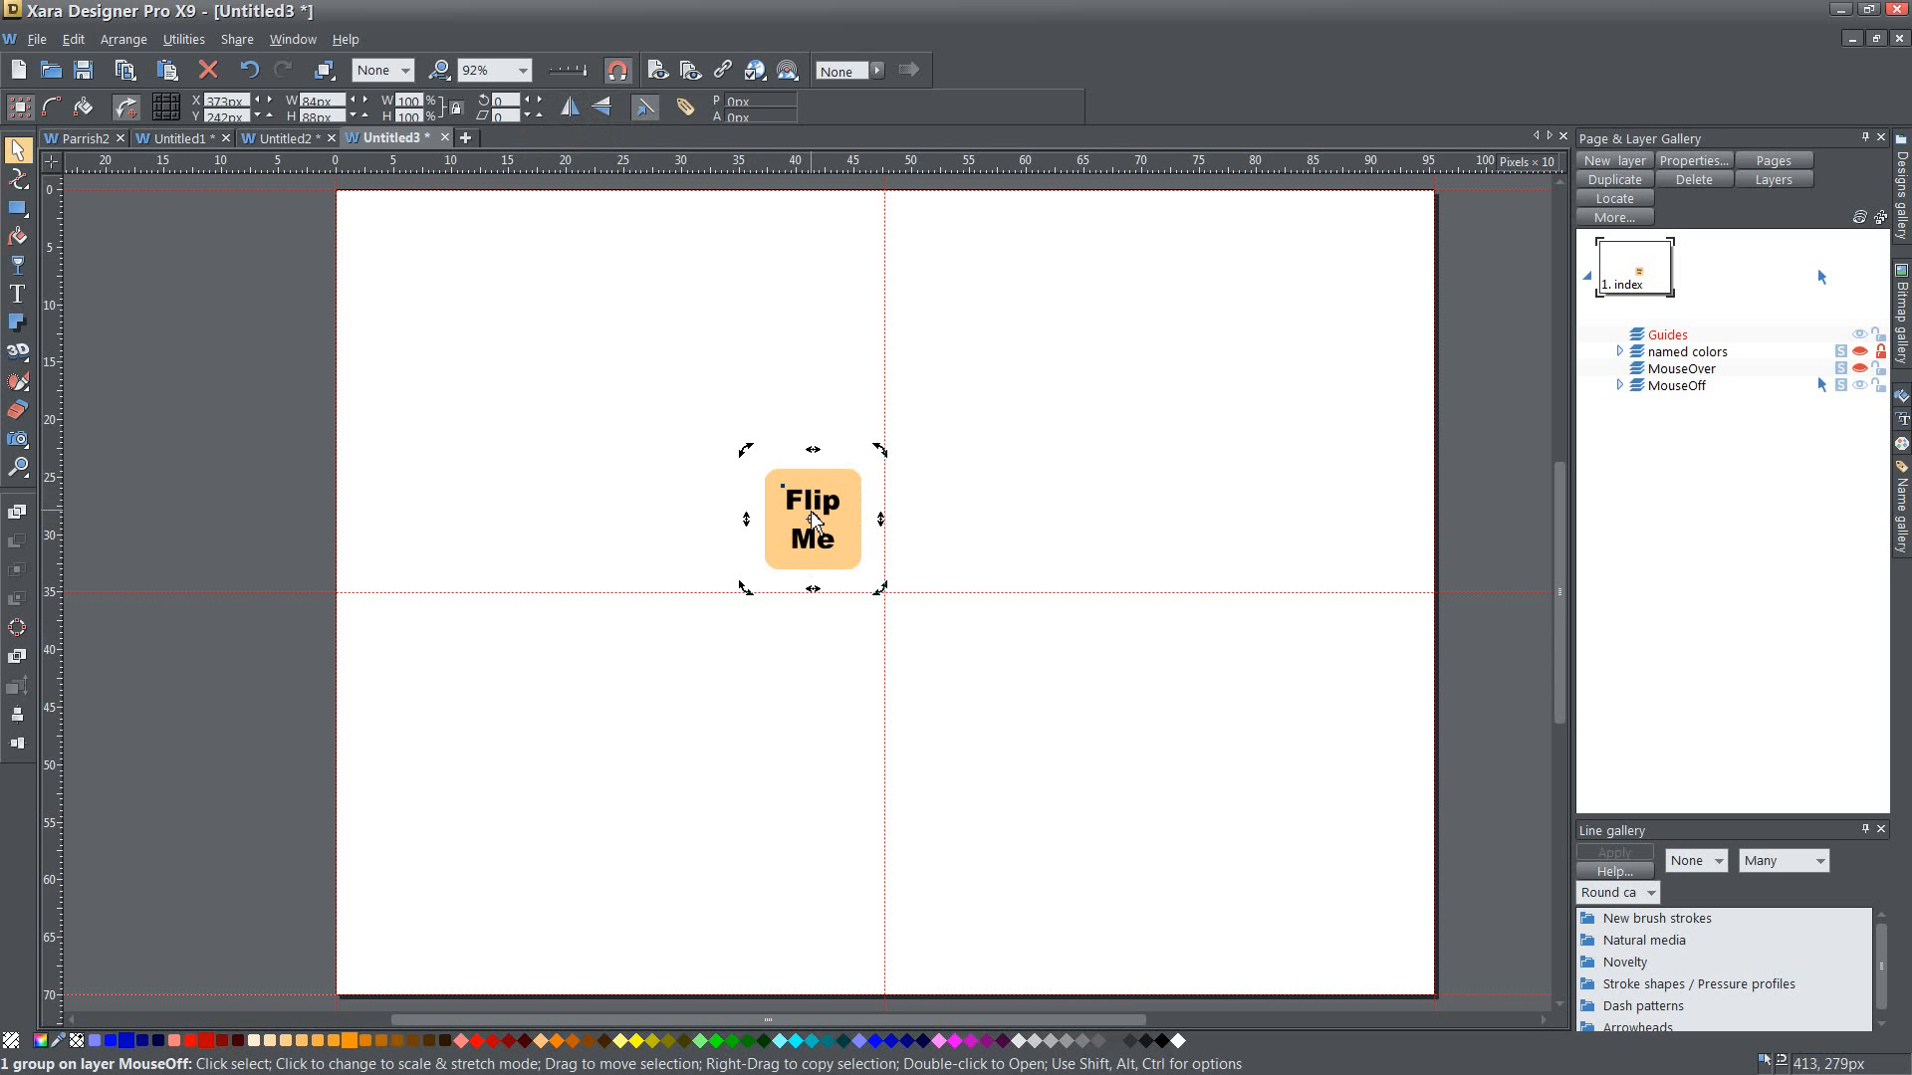
left_click(601, 108)
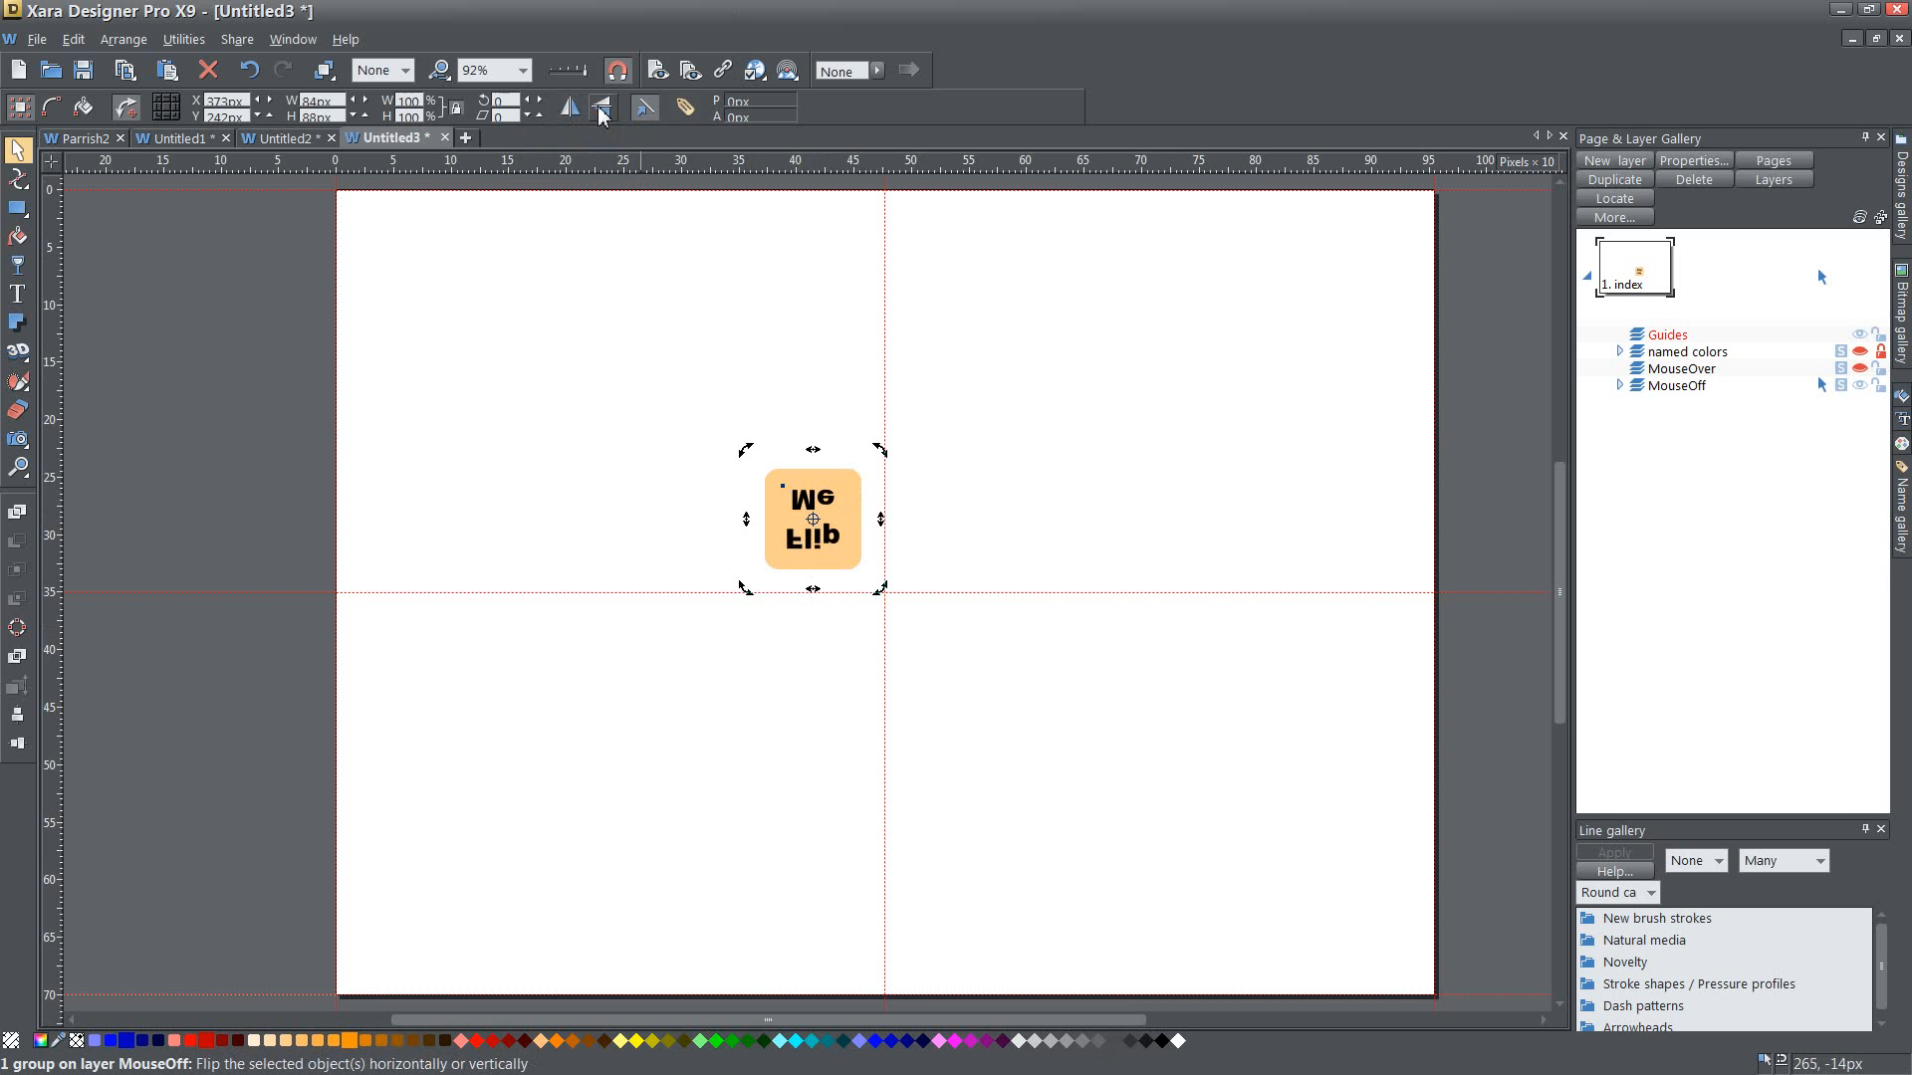
left_click(602, 110)
left_click(603, 113)
left_click(576, 107)
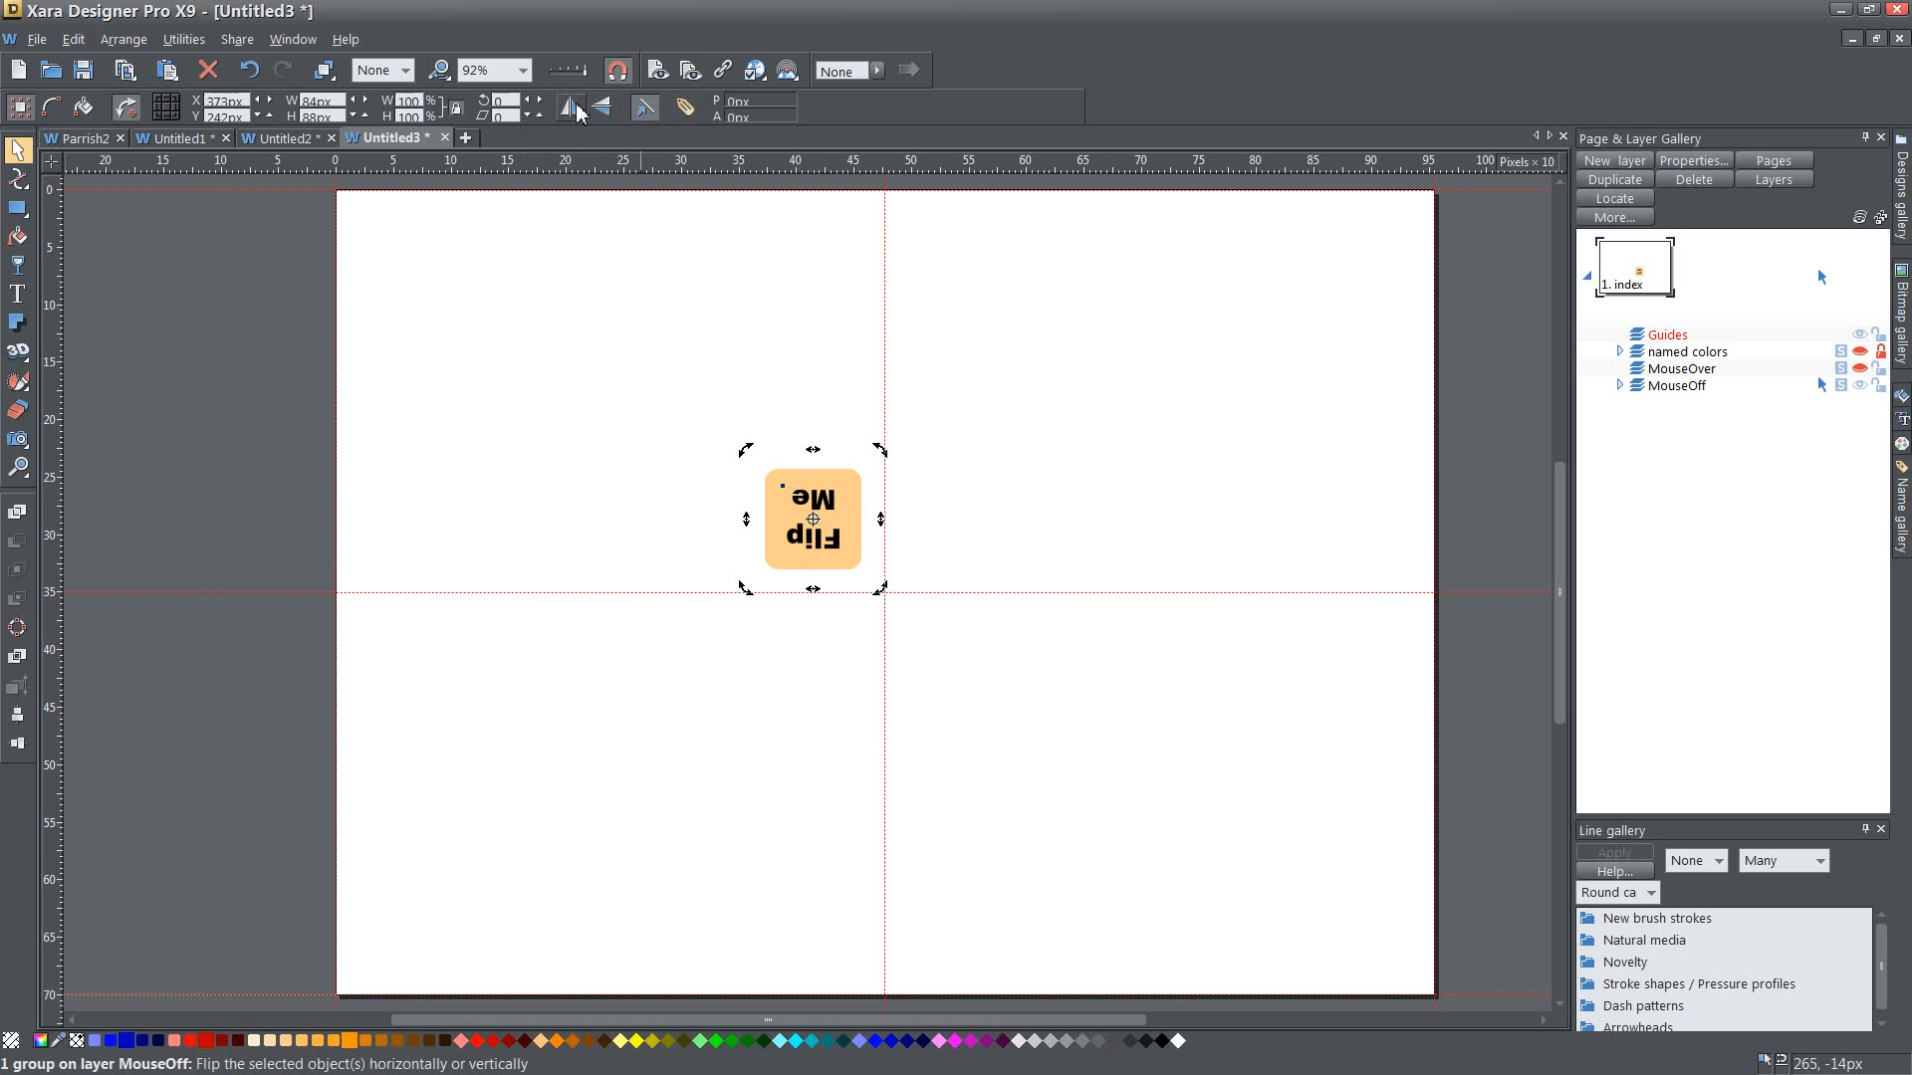
left_click(601, 109)
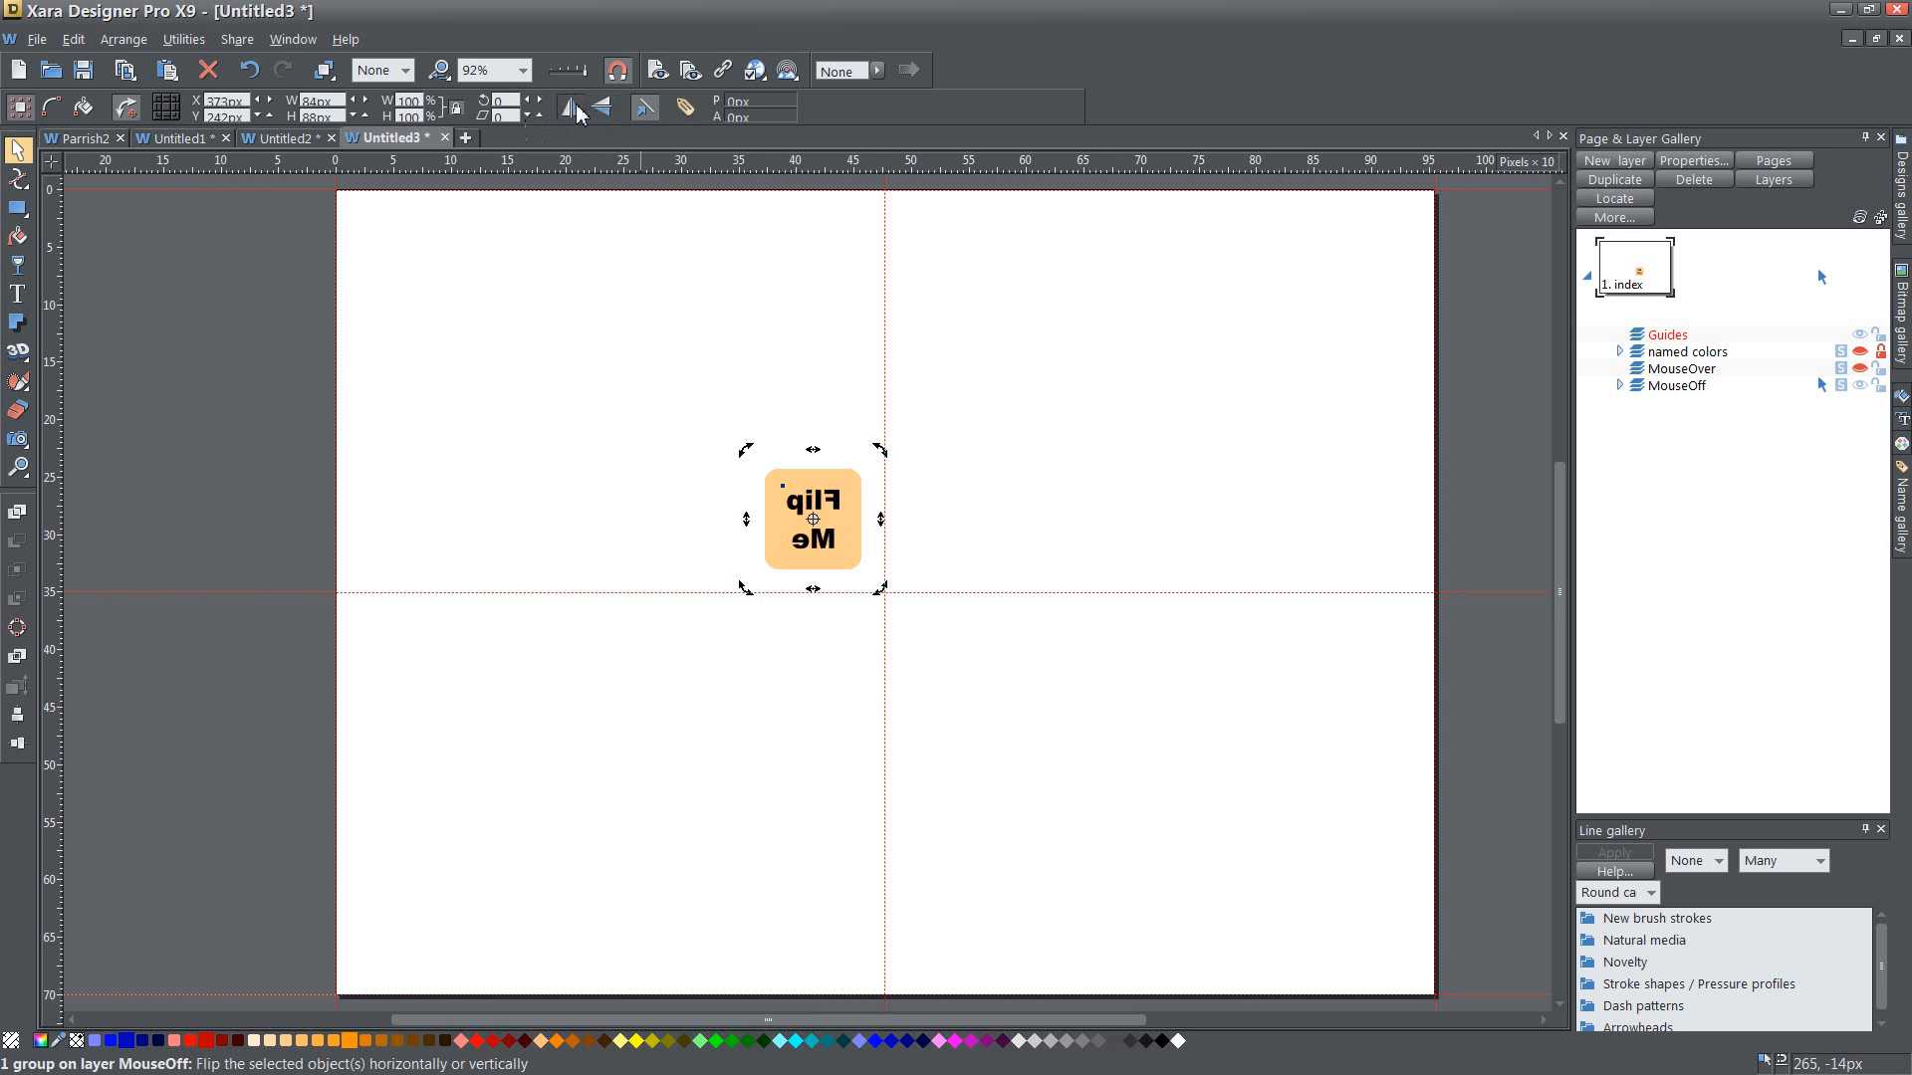
left_click(576, 110)
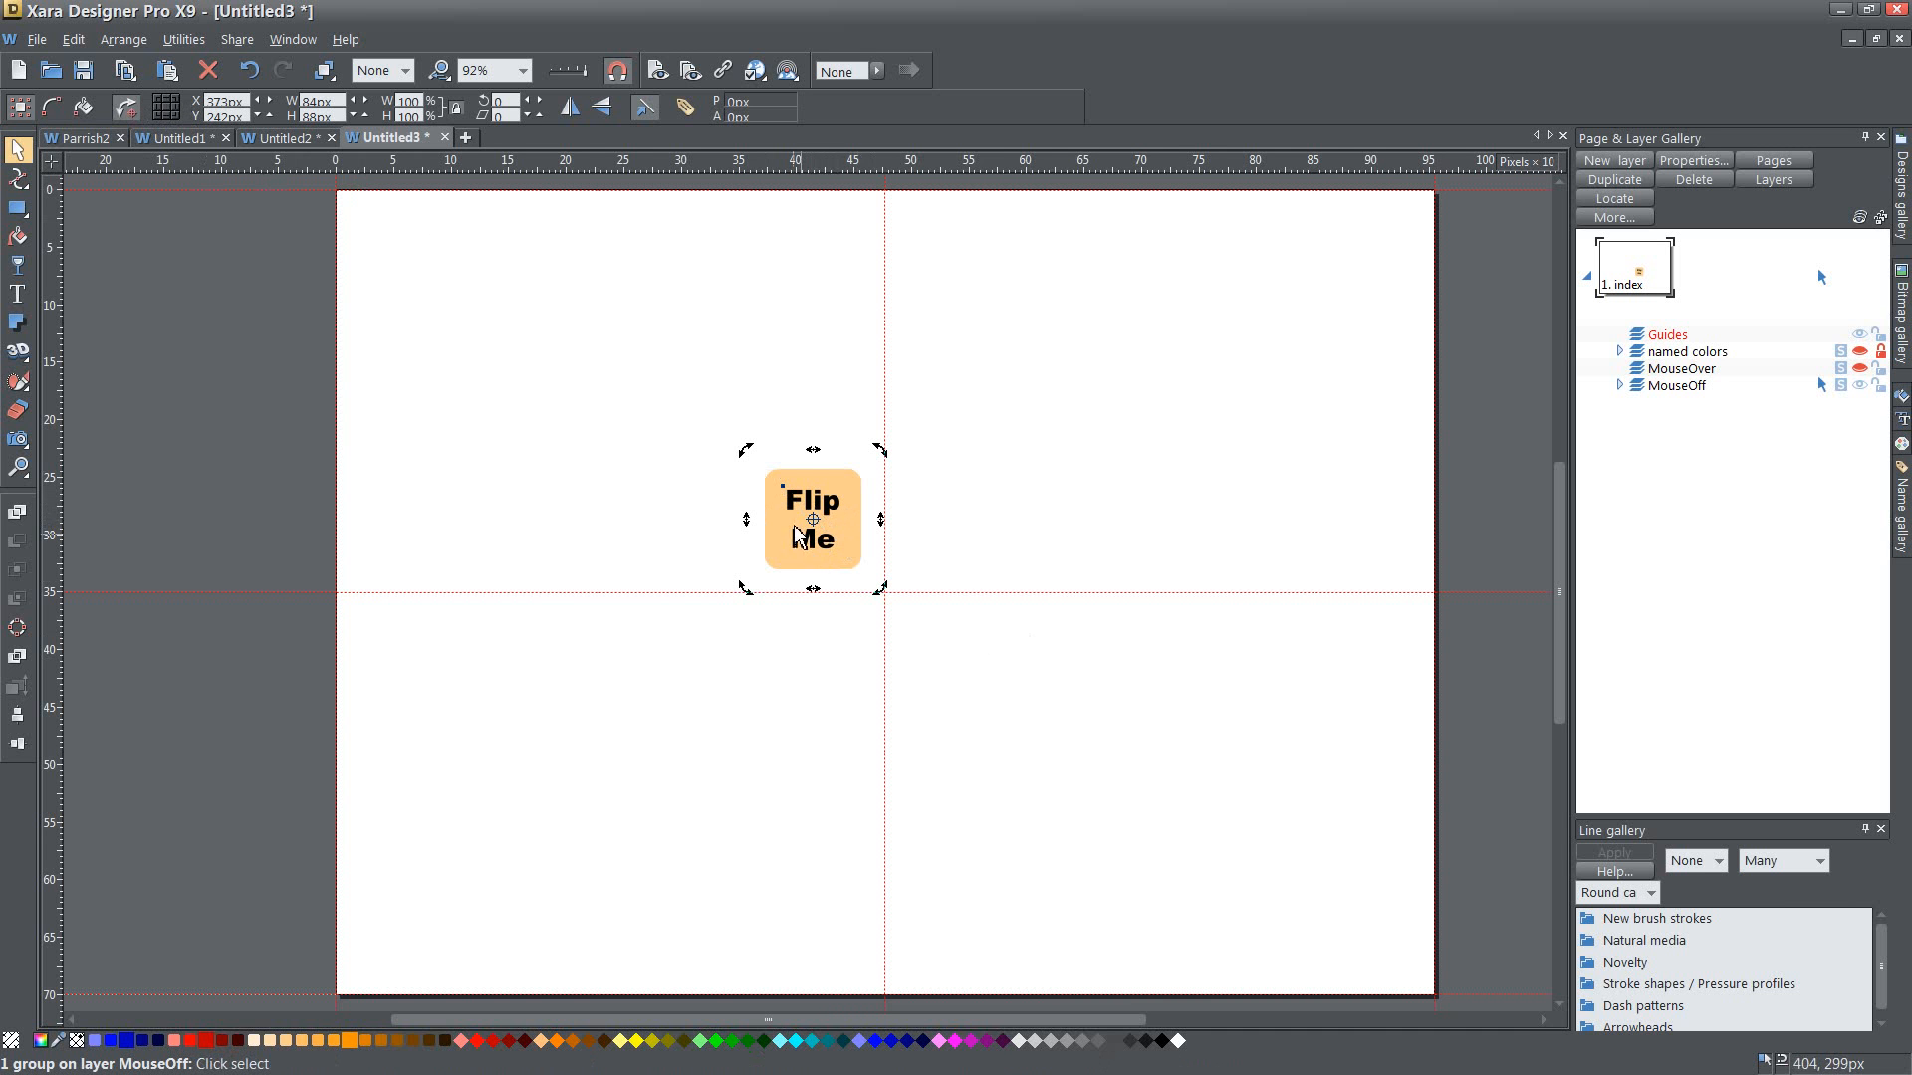
- Toggle the Flip Me tile between its scaling handles and its rotation handles
left_click(133, 108)
left_click(132, 107)
left_click(132, 107)
left_click(132, 108)
left_click(133, 107)
left_click(133, 107)
- Try different edge and corner positions for the tile's center of rotation and return it to the middle
left_click(165, 120)
left_click(167, 100)
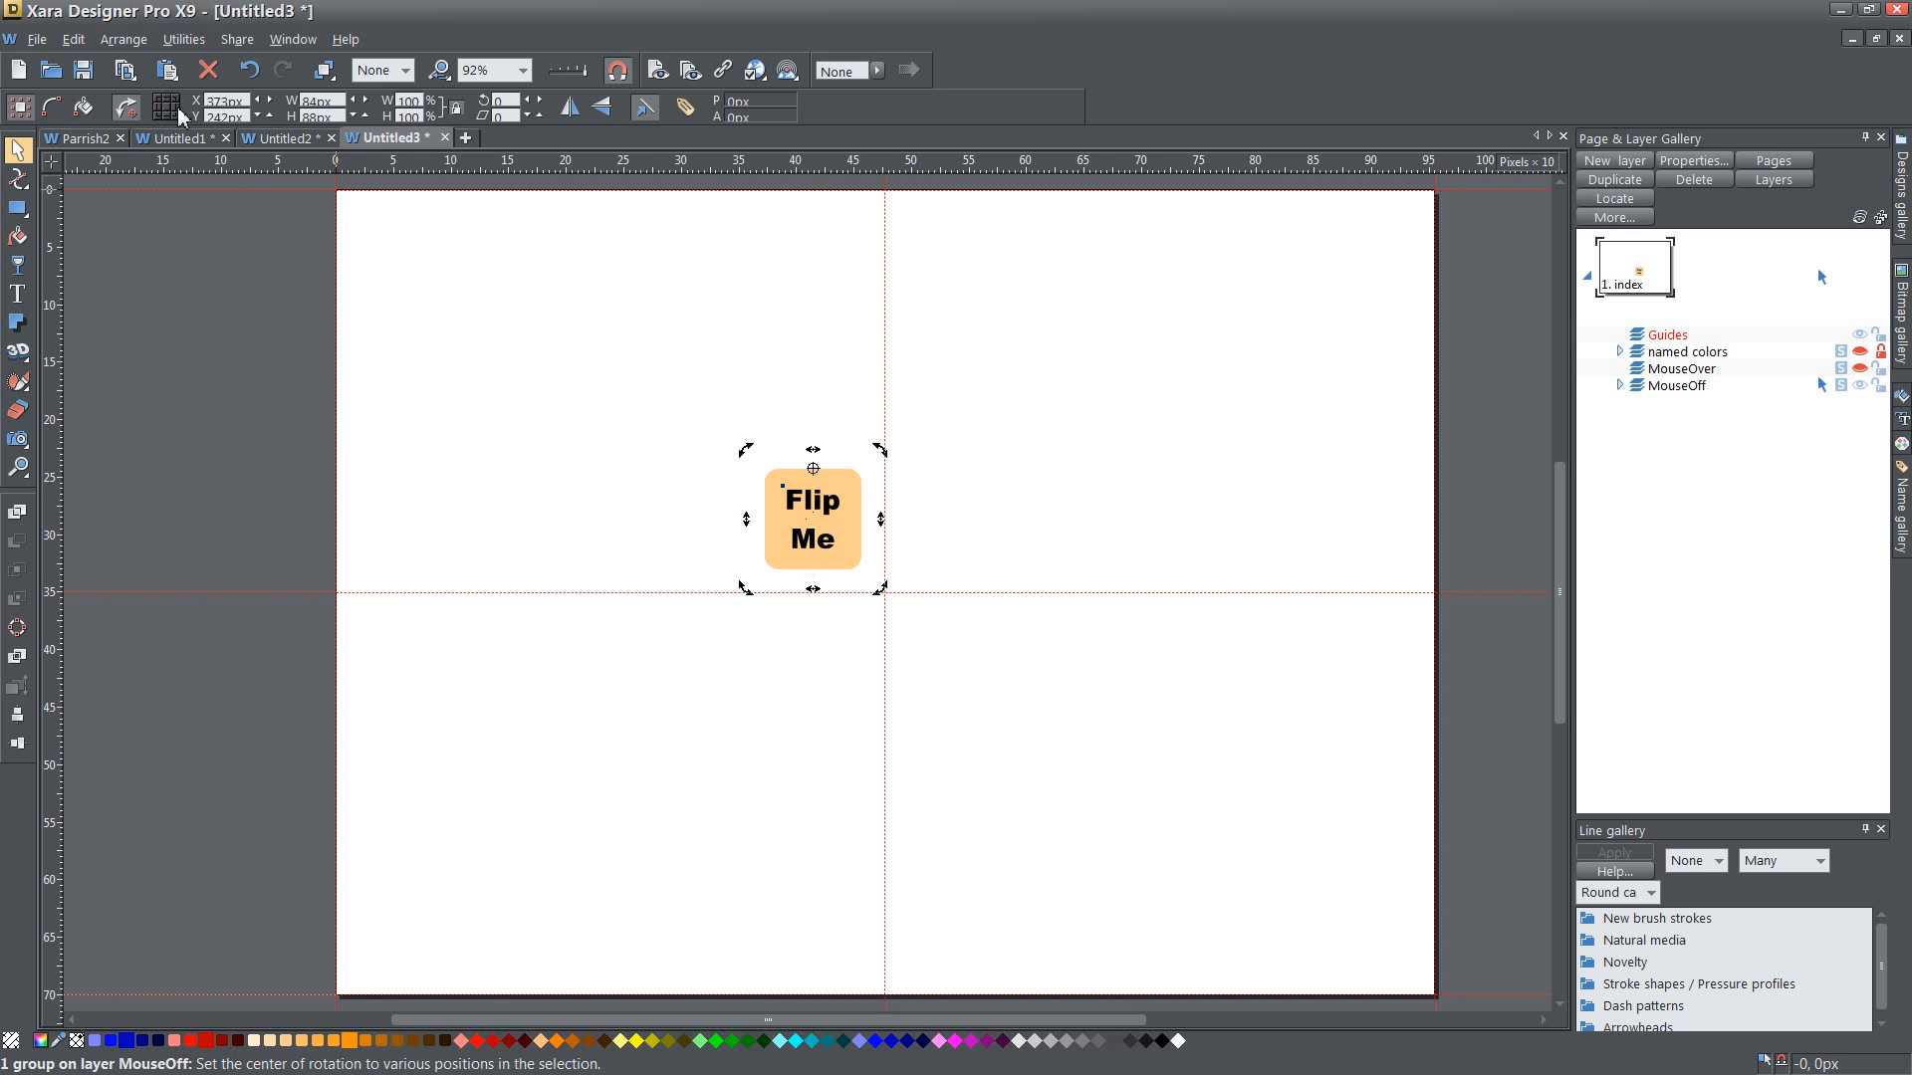
left_click(177, 110)
left_click(160, 104)
left_click(181, 103)
left_click(176, 116)
left_click(155, 115)
left_click(169, 105)
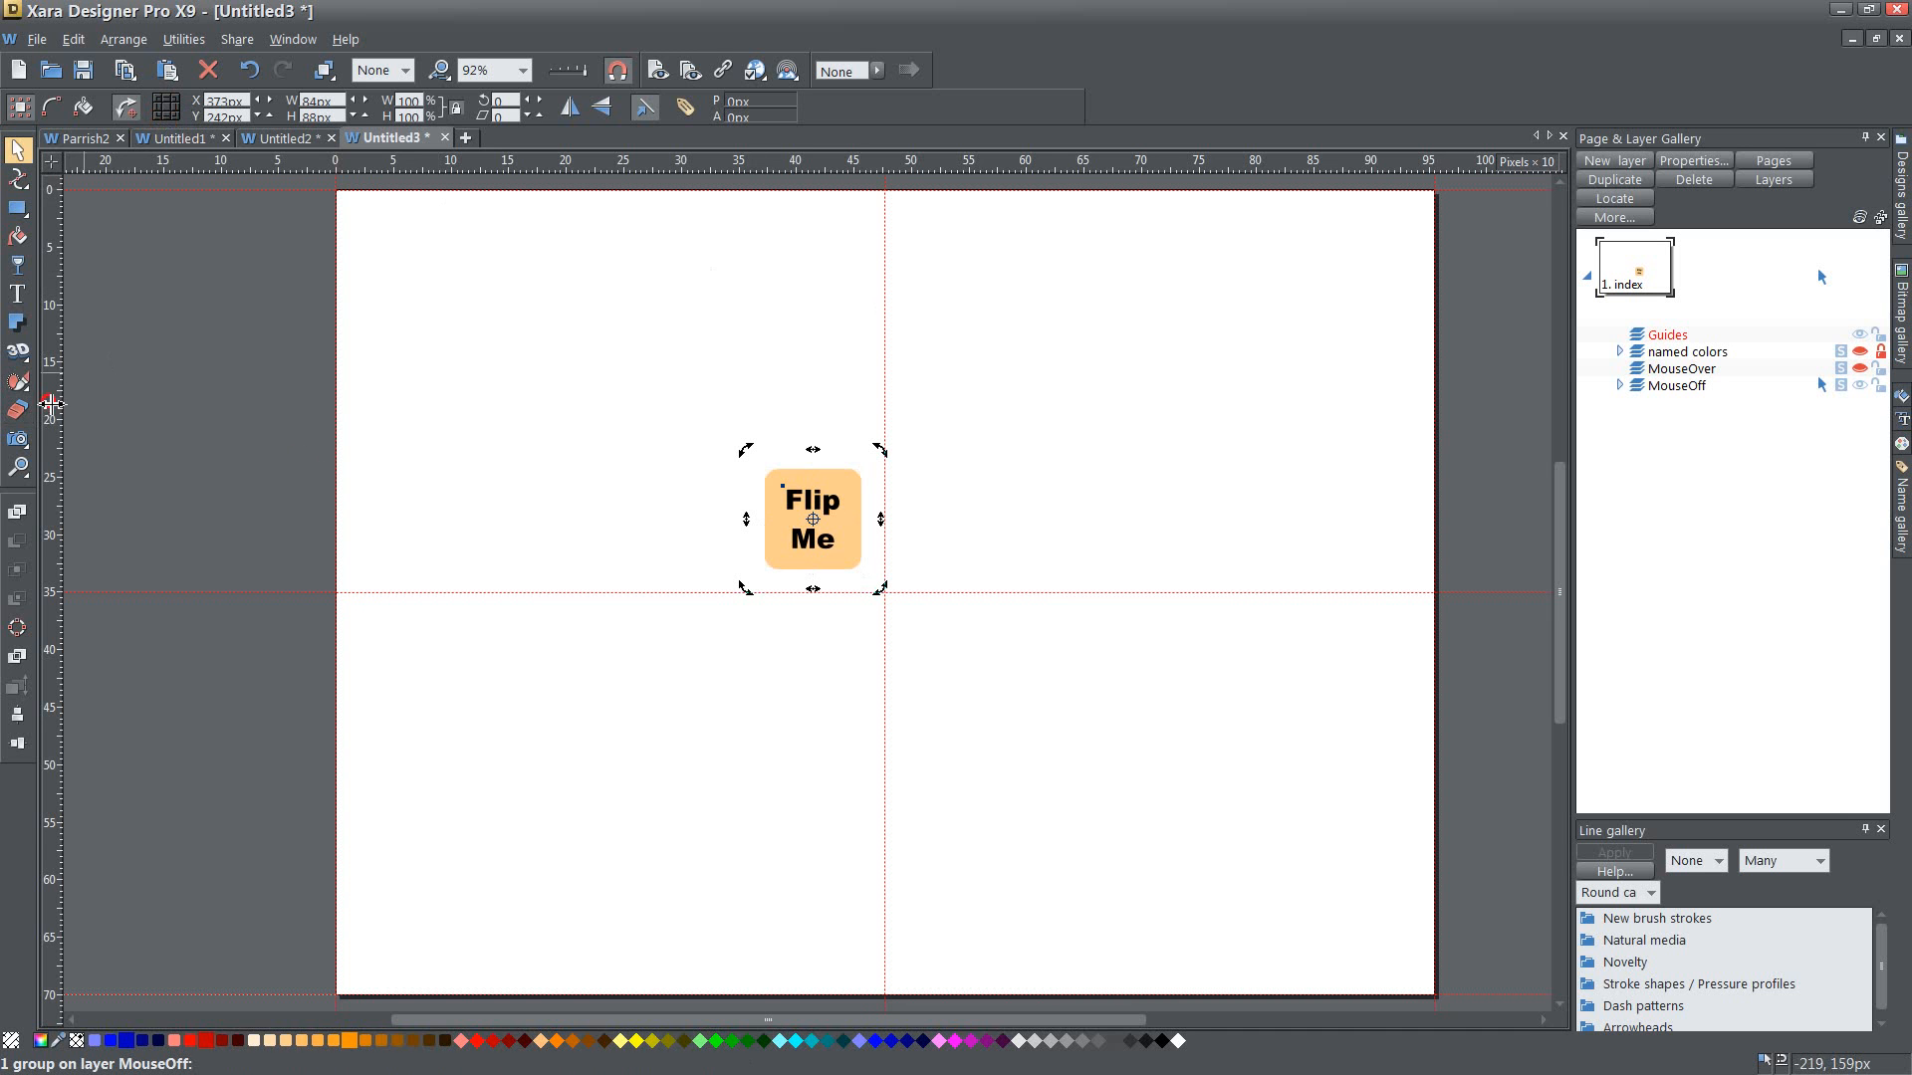
- Add a vertical guideline through the tile's center and mirror a copy of the tile vertically about the horizontal guideline
left_click_drag(49, 403, 813, 508)
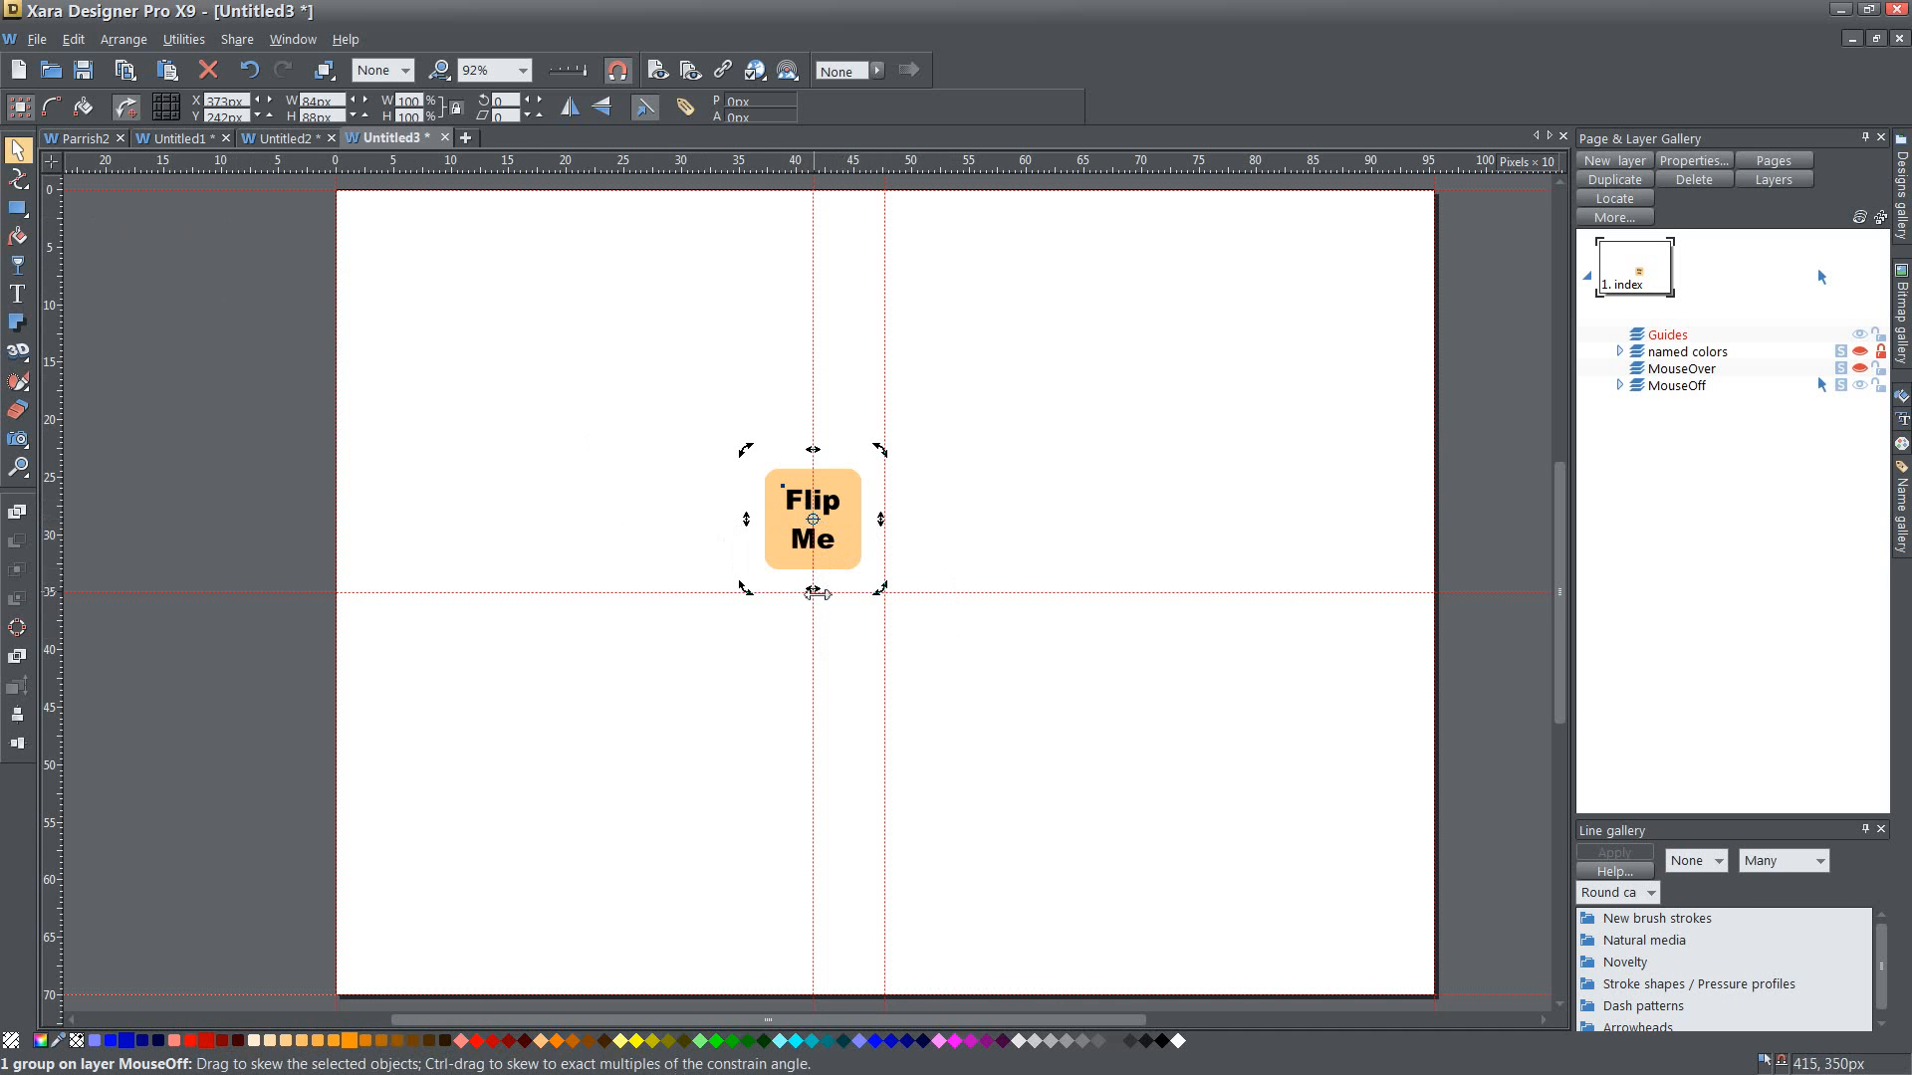
left_click_drag(812, 518, 813, 592)
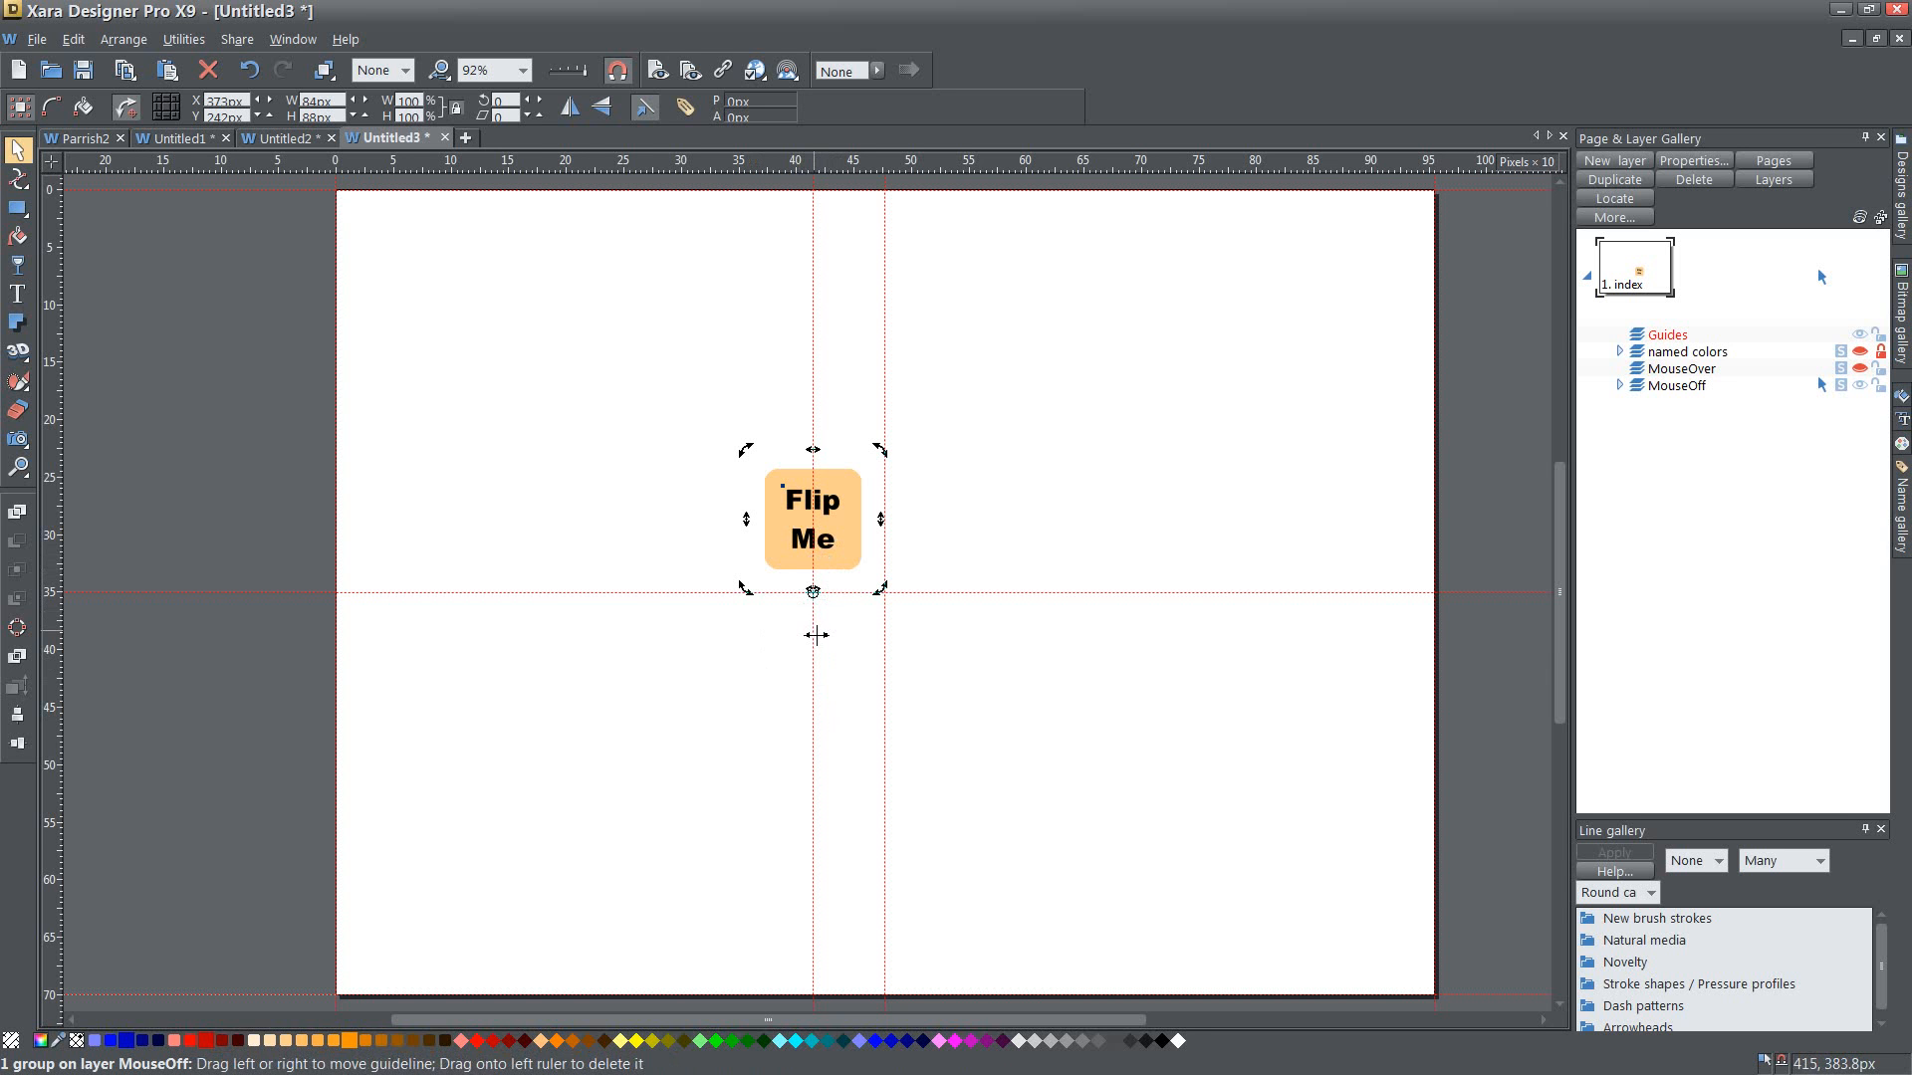
left_click(609, 115)
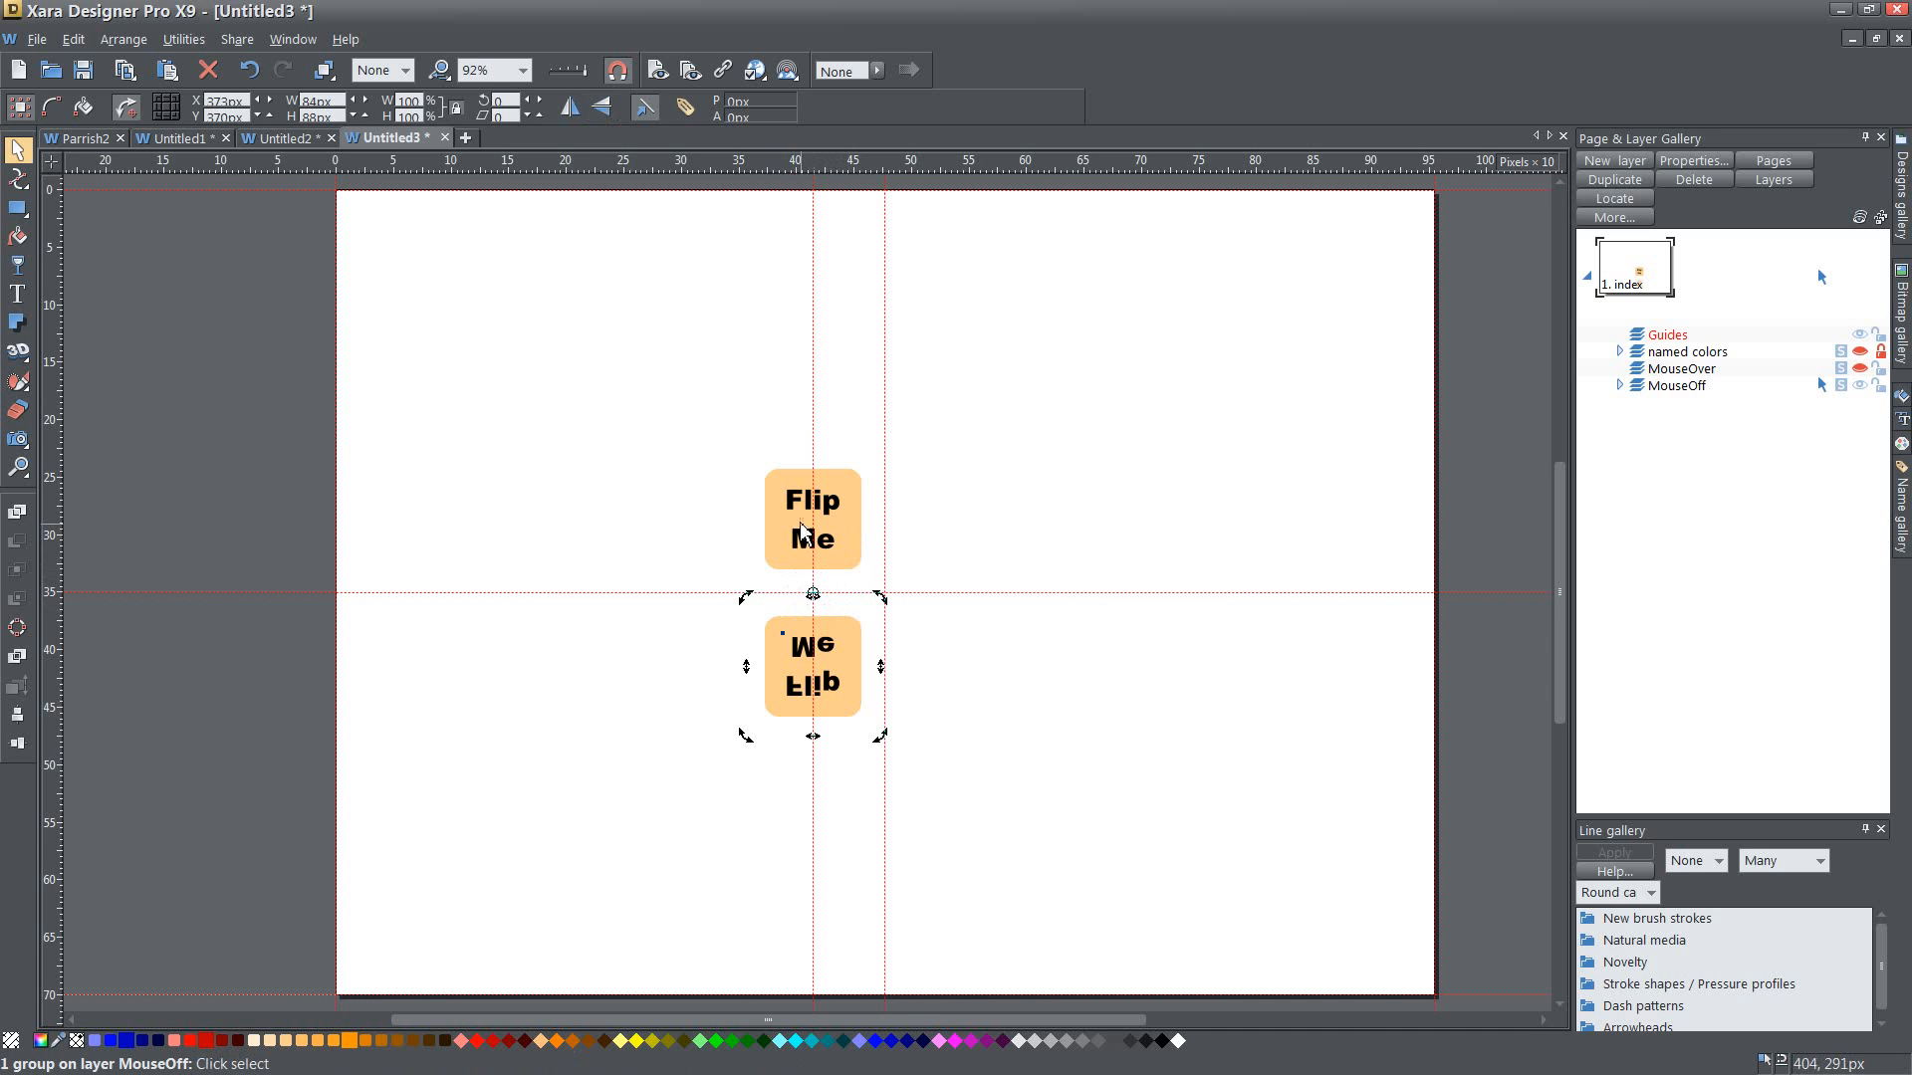
- Mirror a copy of both tiles horizontally, with the rotation center at the intersection of the page's red vertical and horizontal center guidelines
left_click_drag(723, 416, 964, 776)
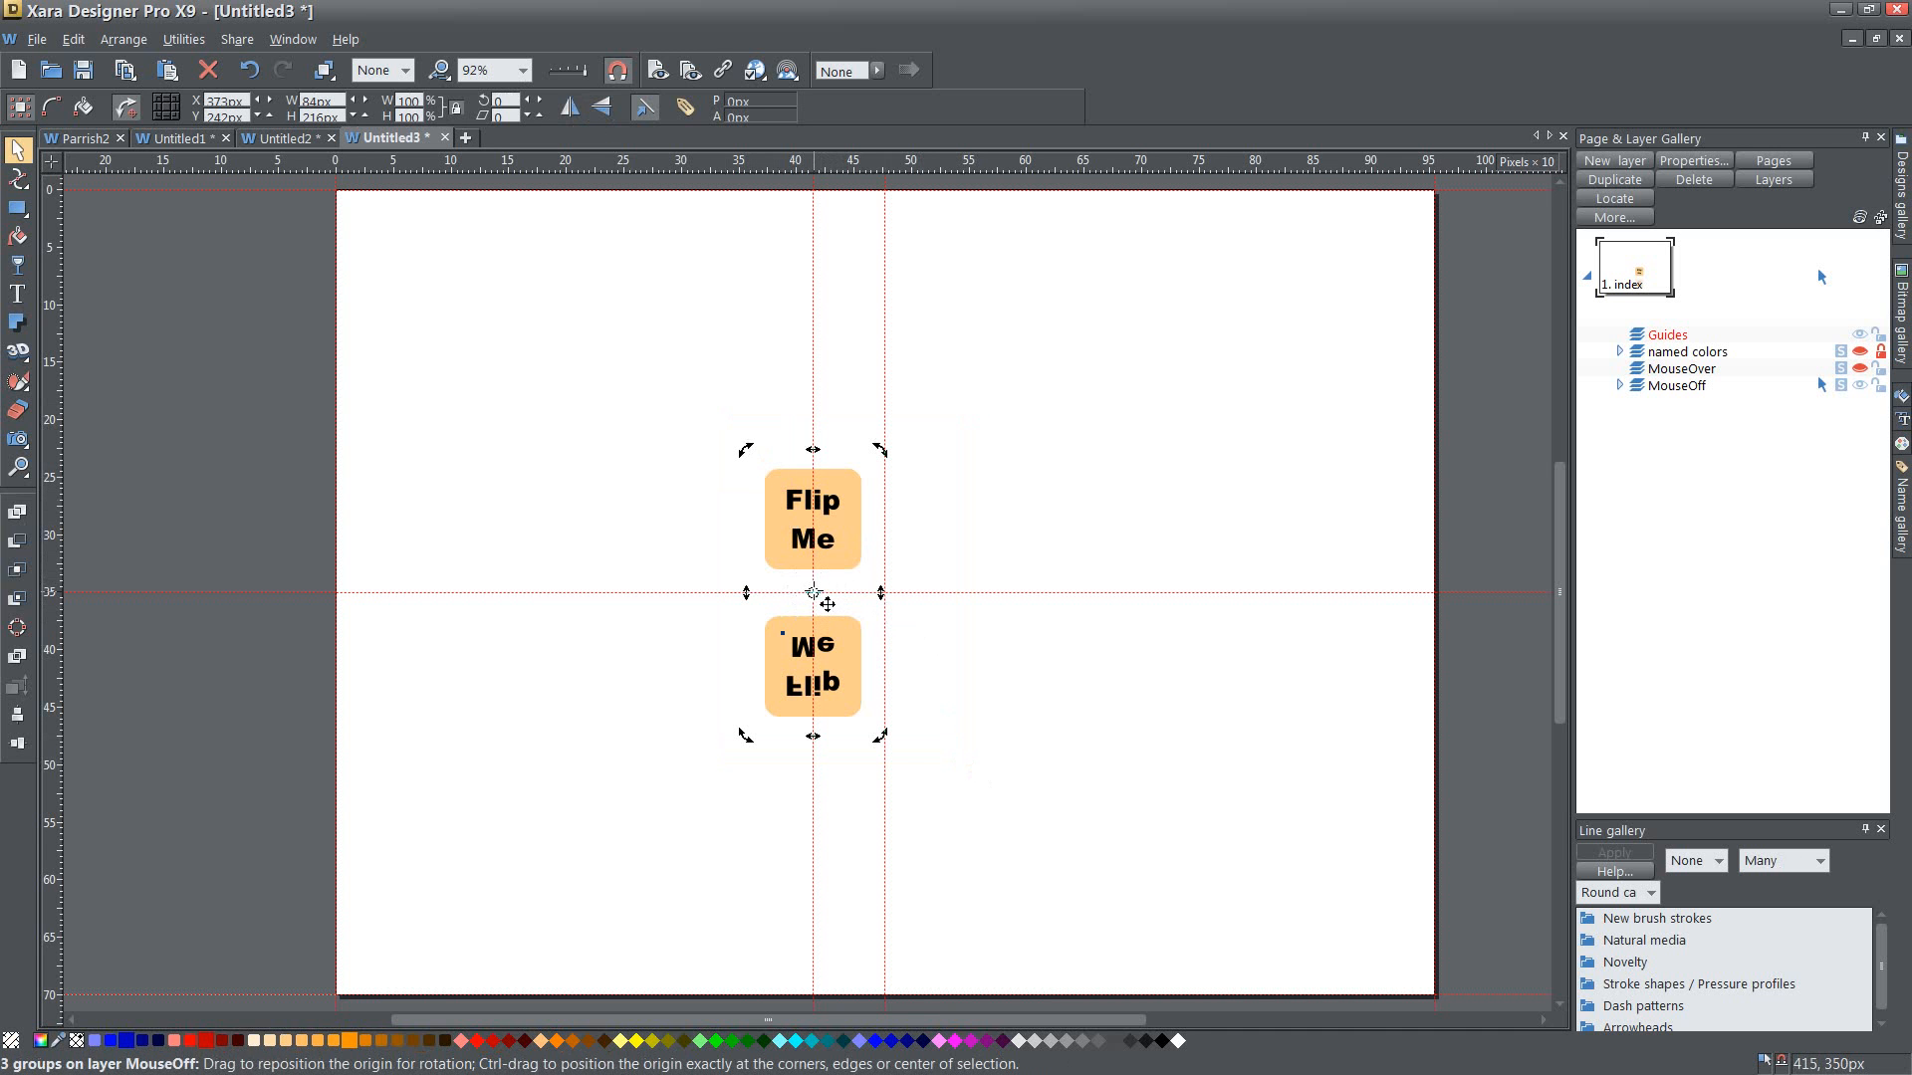
left_click_drag(827, 604, 885, 594)
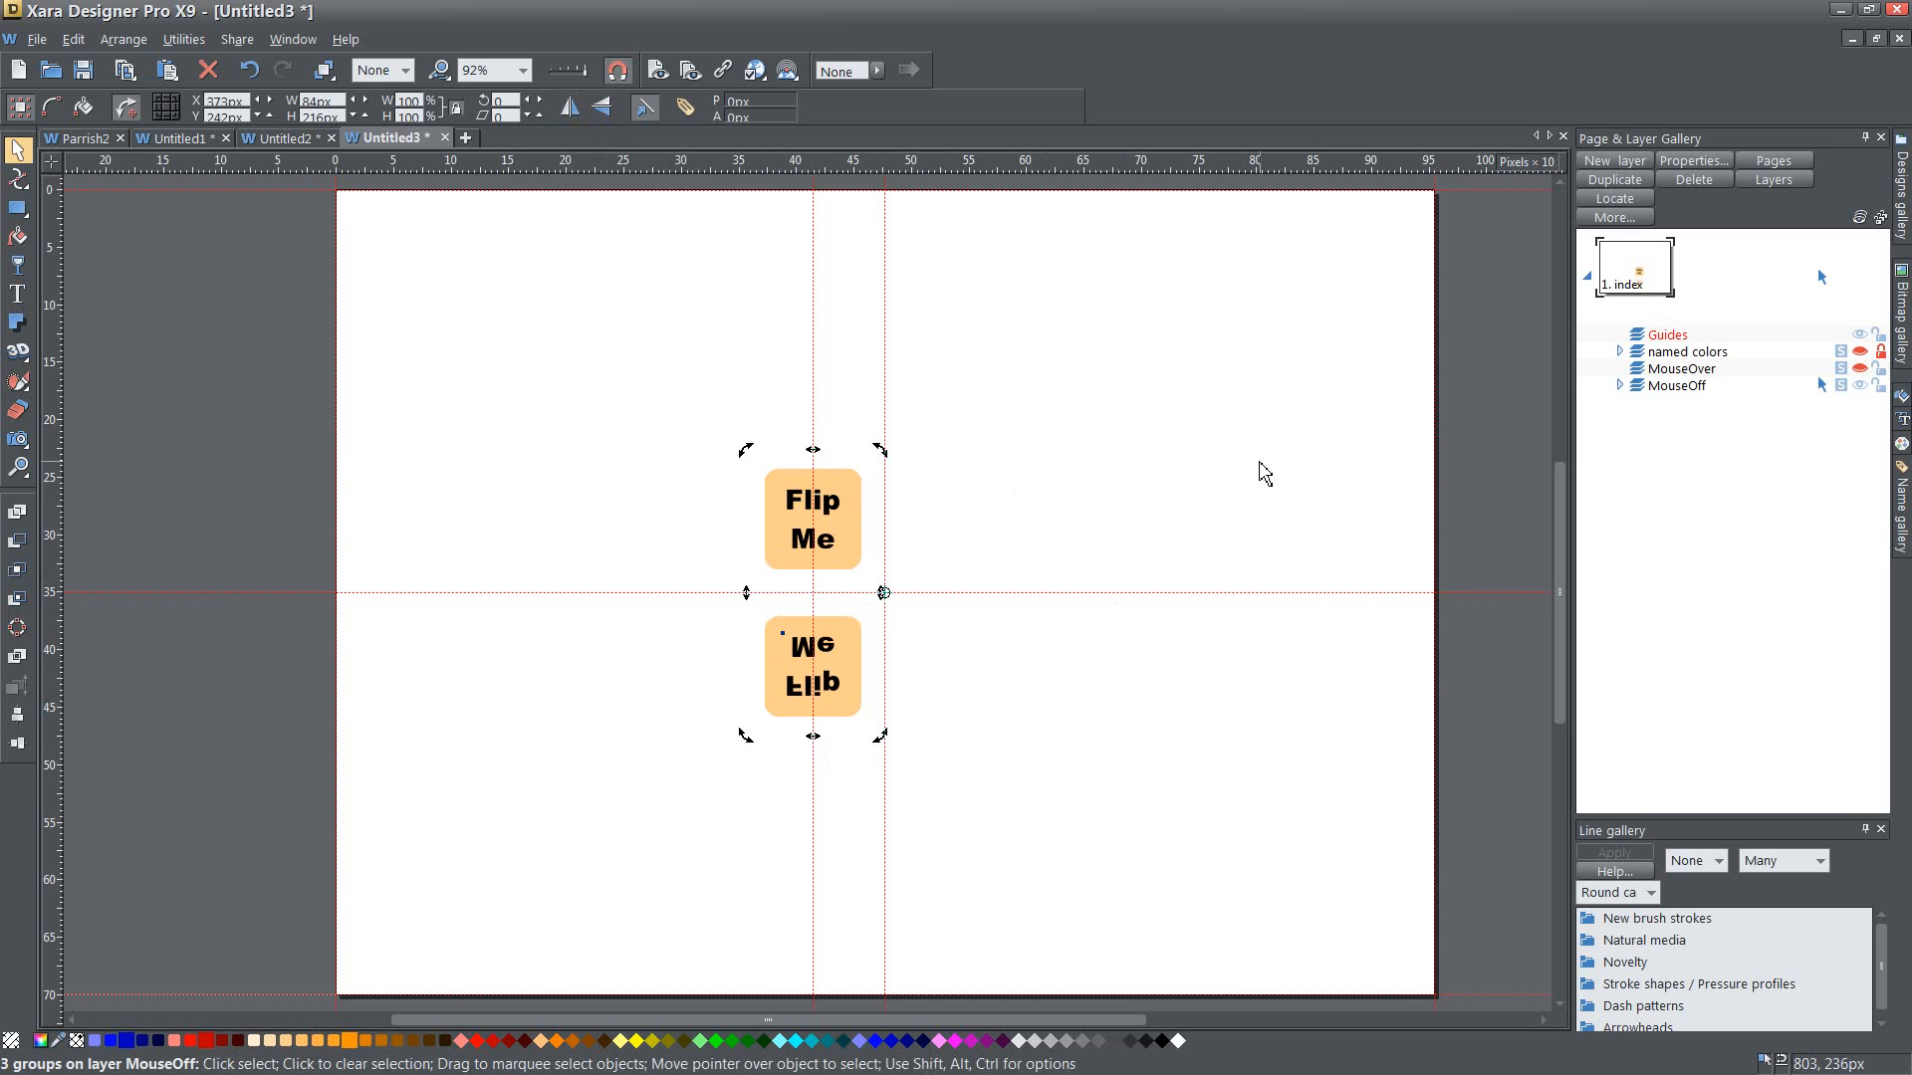
left_click(573, 107)
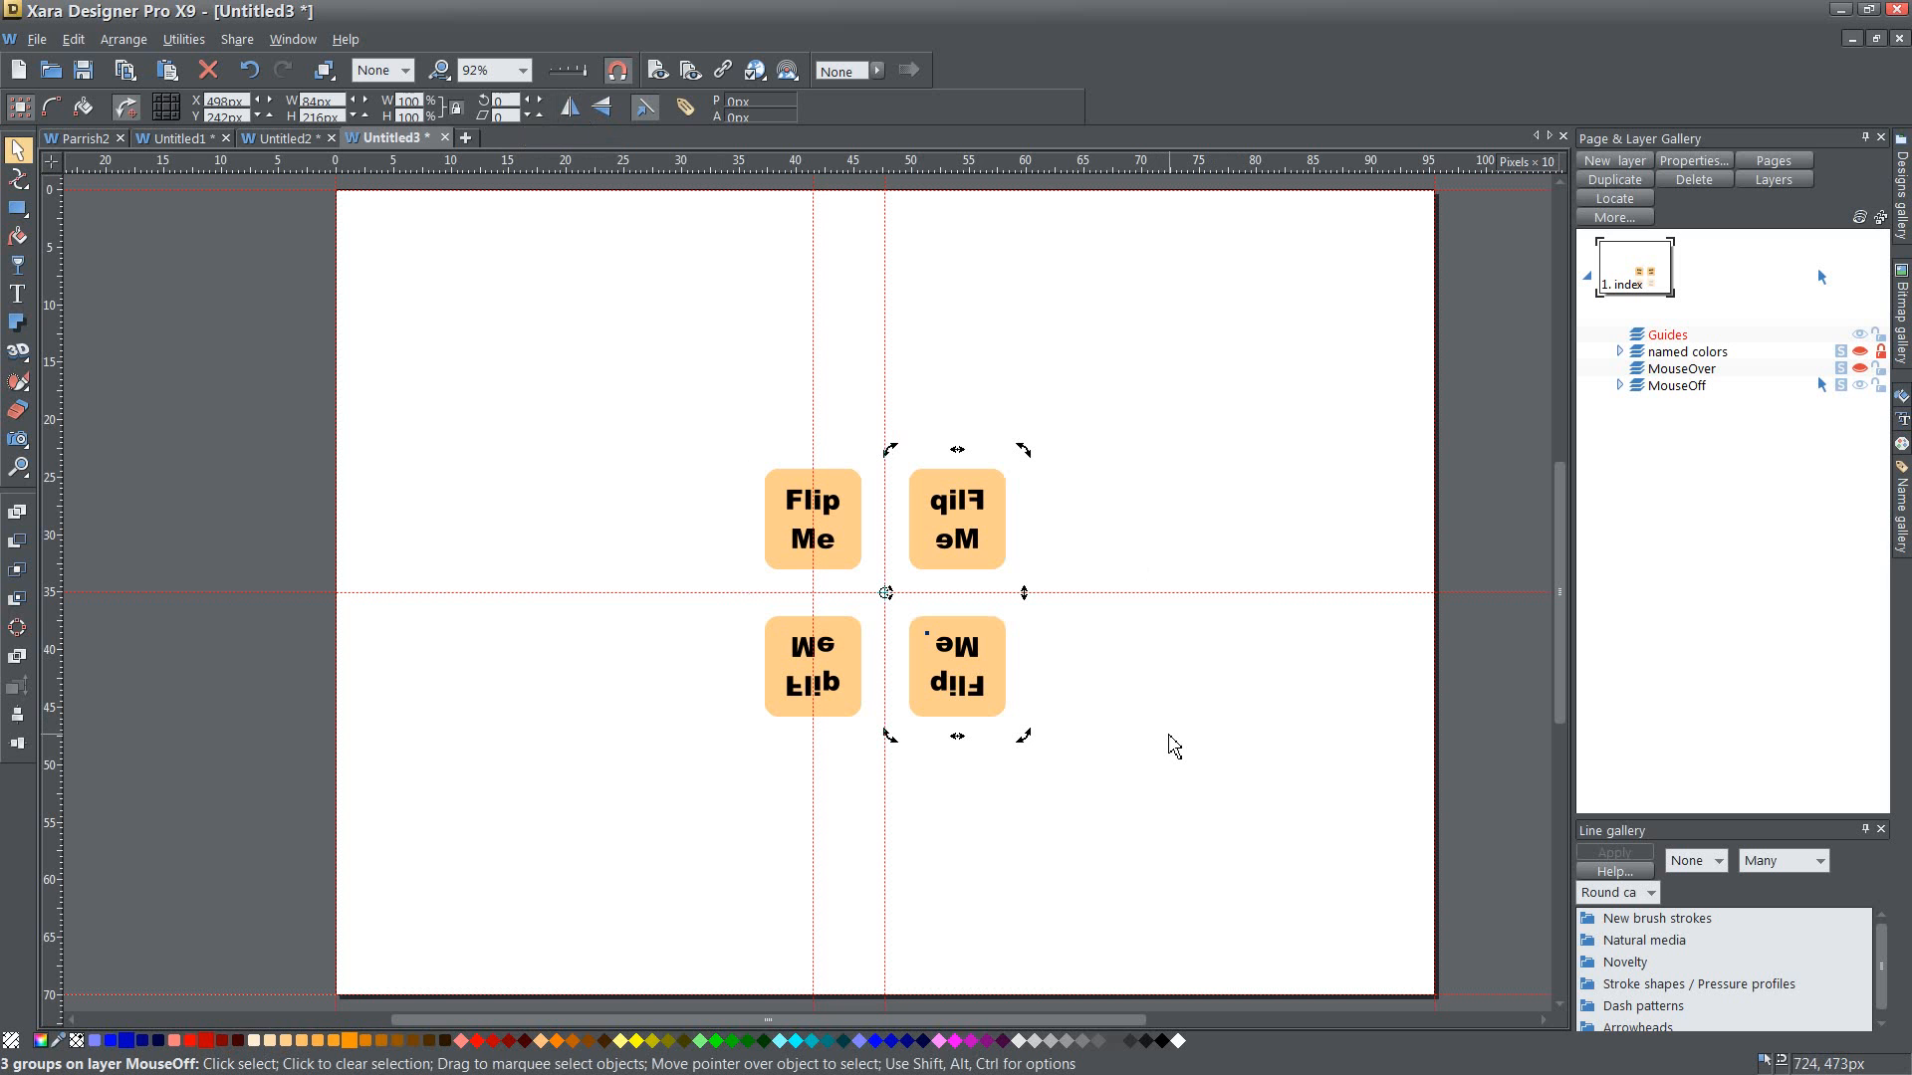
- Hide the Guides layer and clear the selection
left_click(1859, 336)
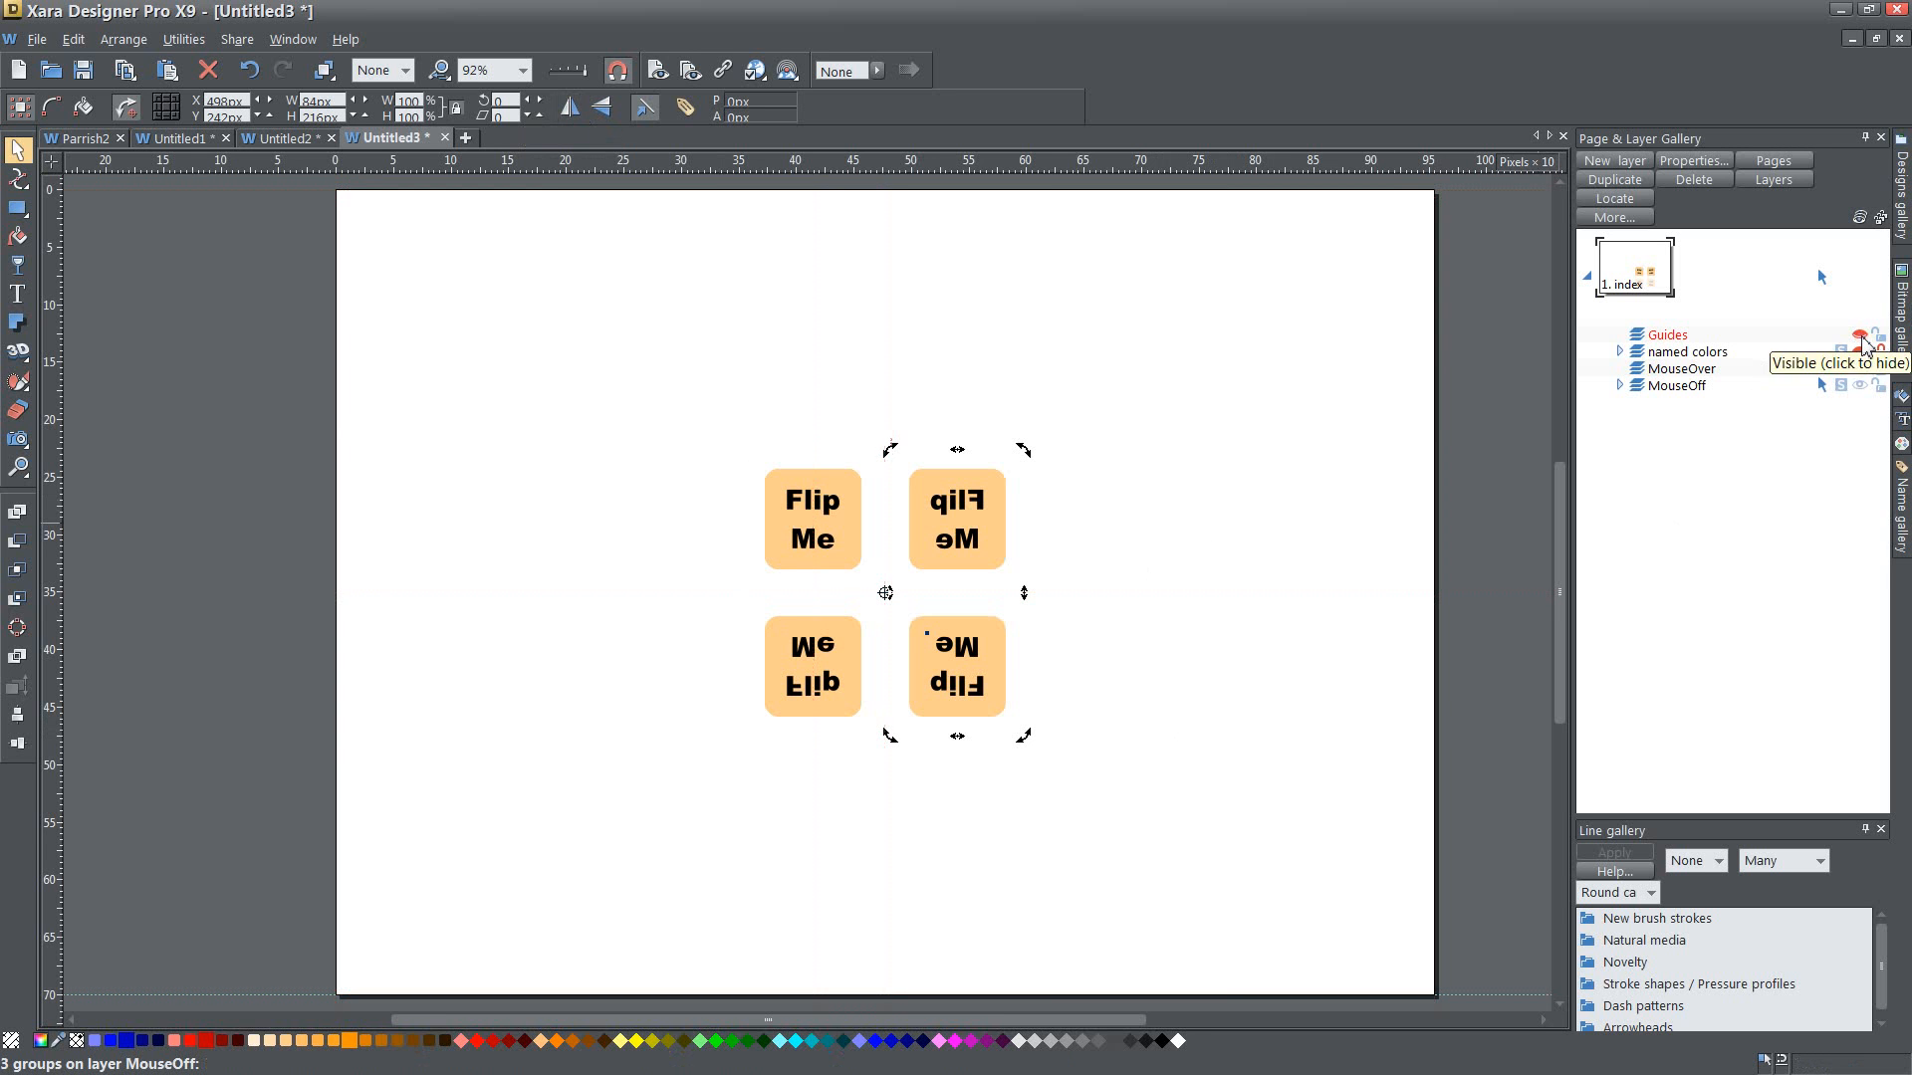
left_click(1859, 336)
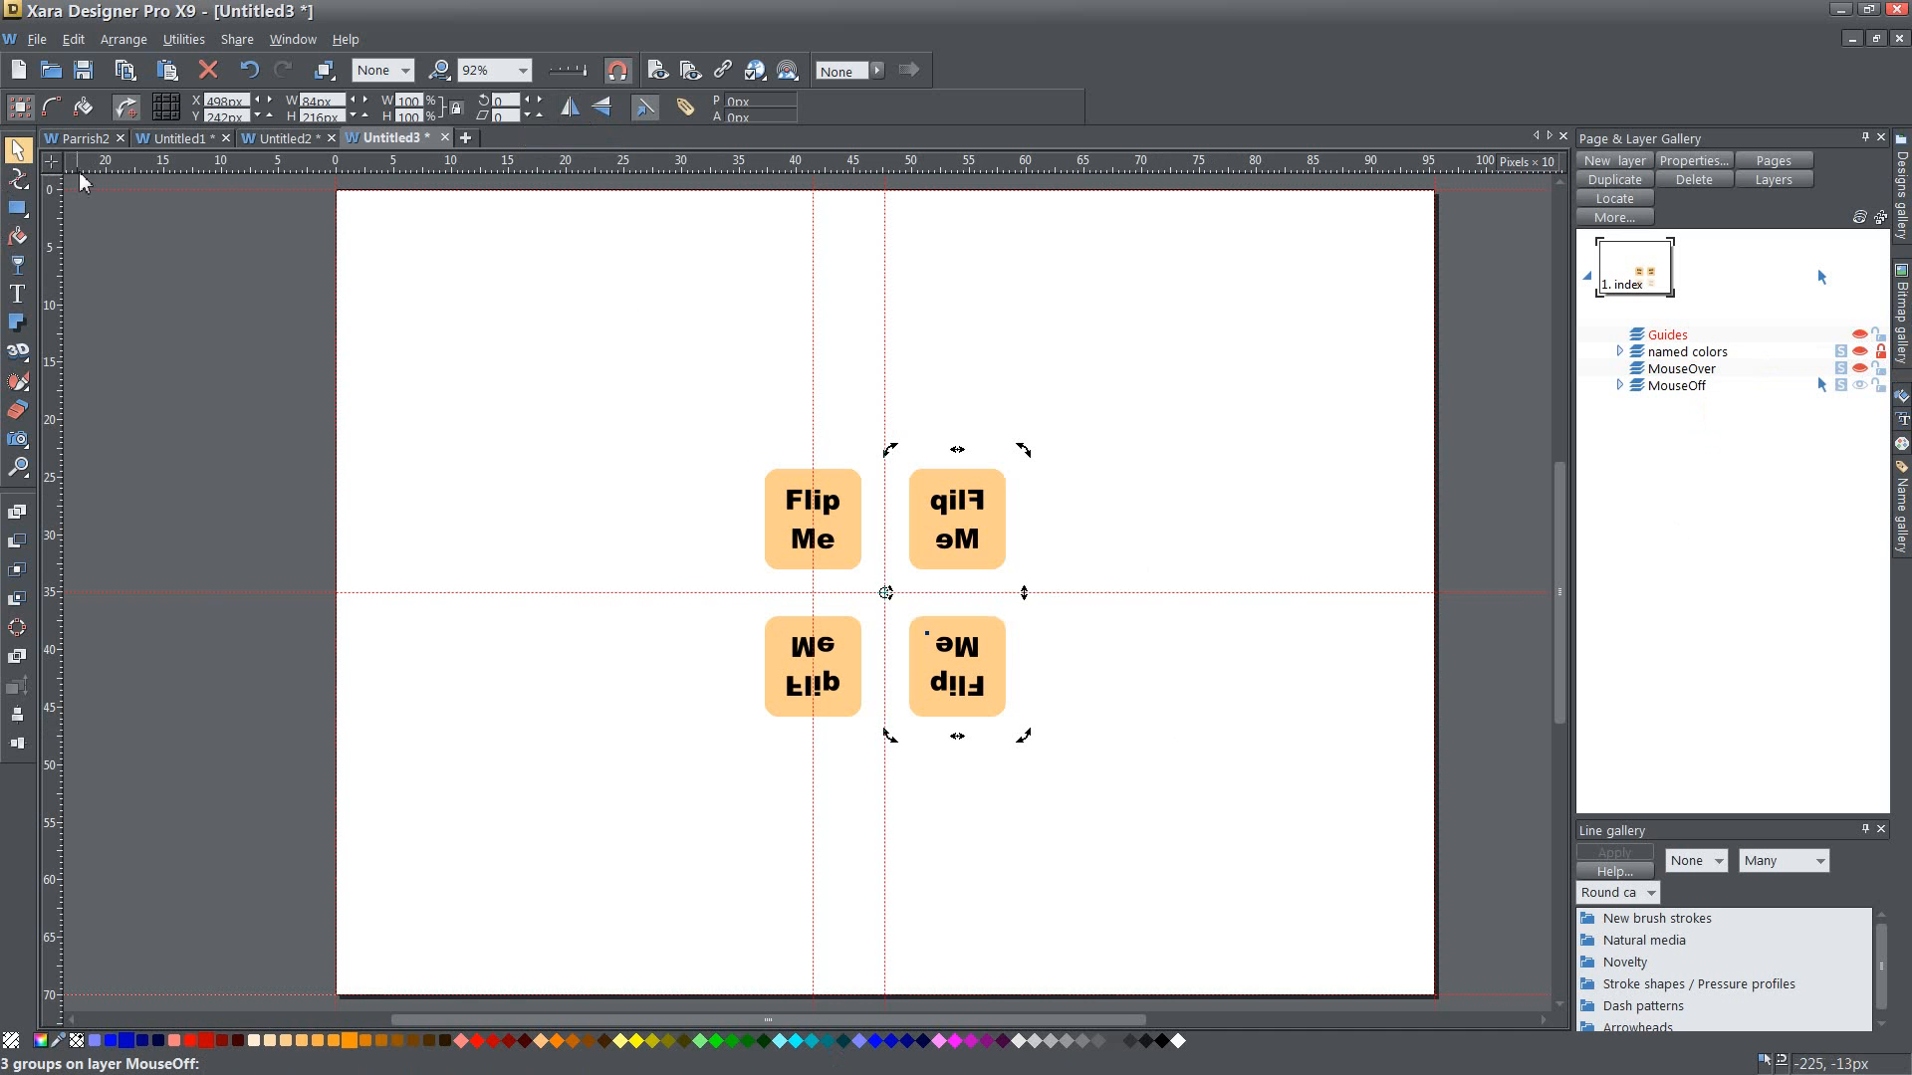
left_click(1859, 336)
left_click(427, 309)
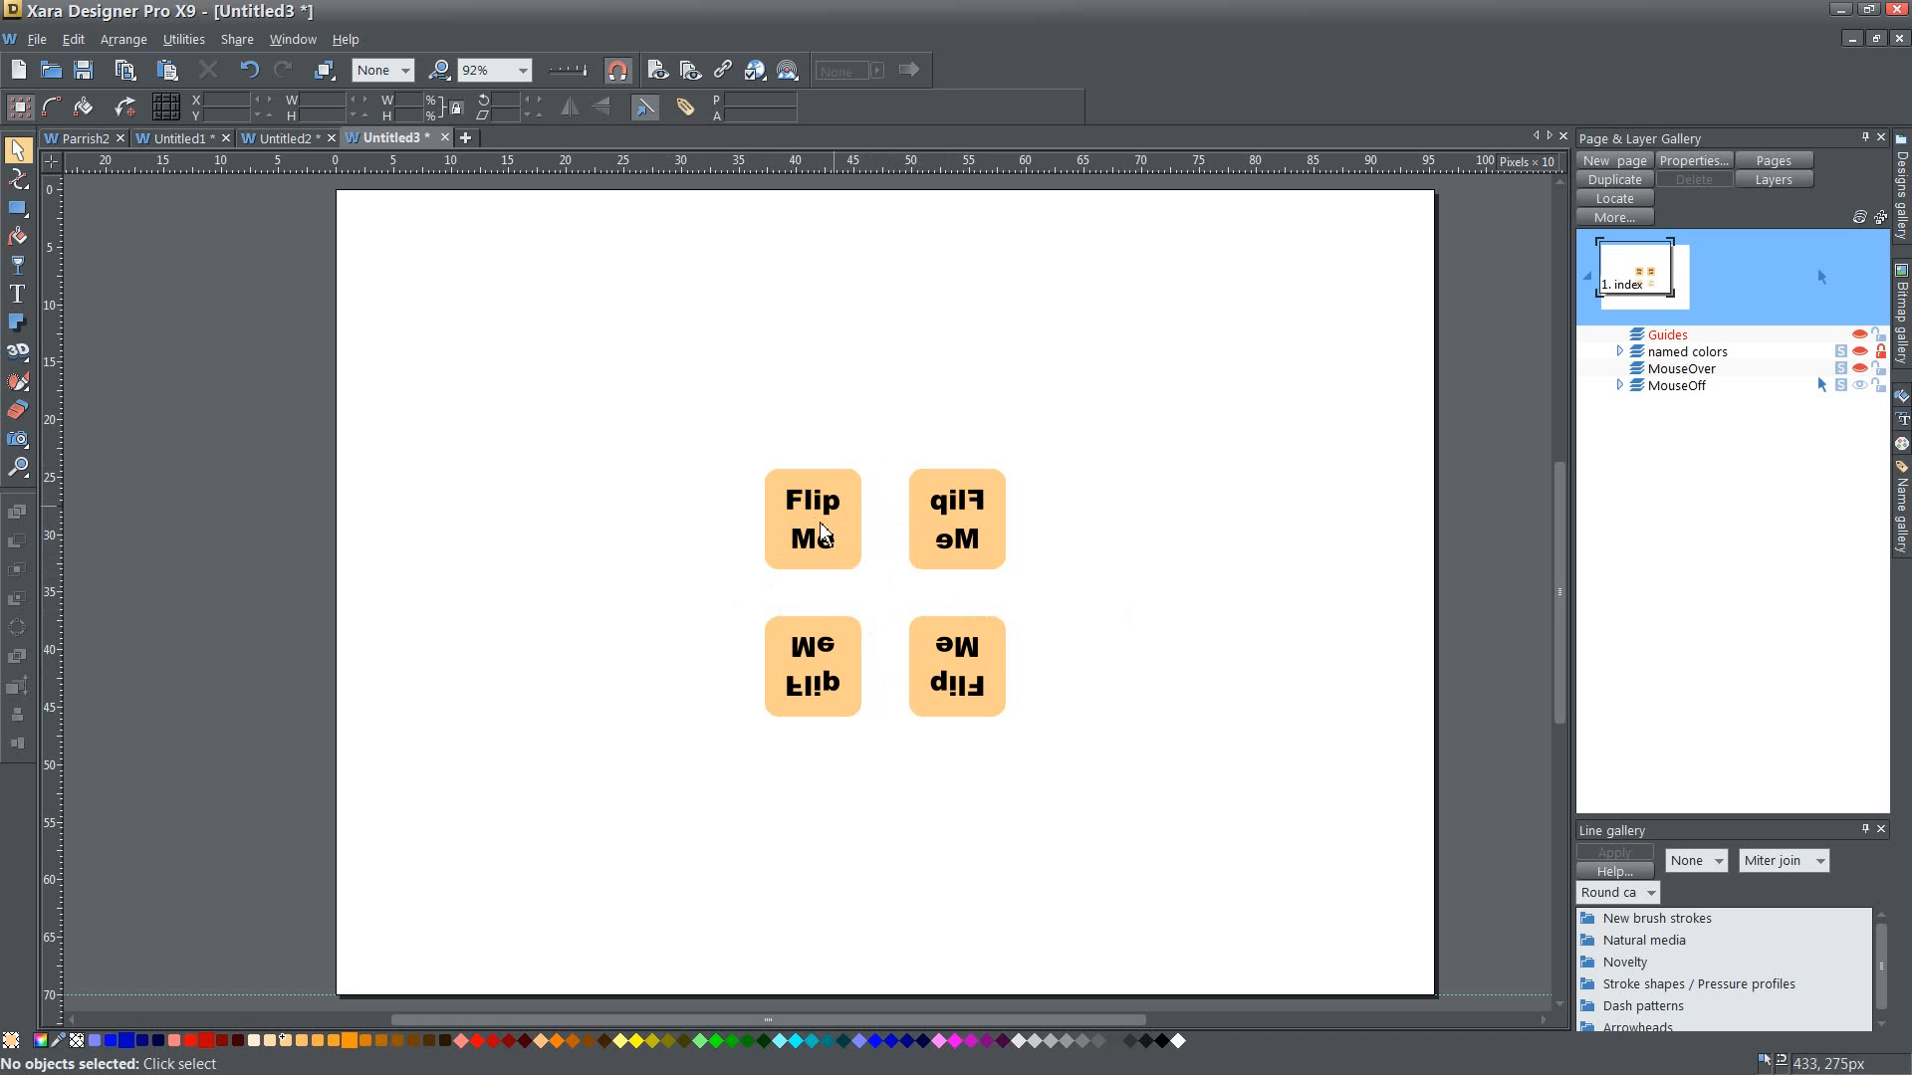
- Flip the three mirrored copies individually so their Flip Me text reads upright and unmirrored
left_click(981, 528)
left_click(569, 107)
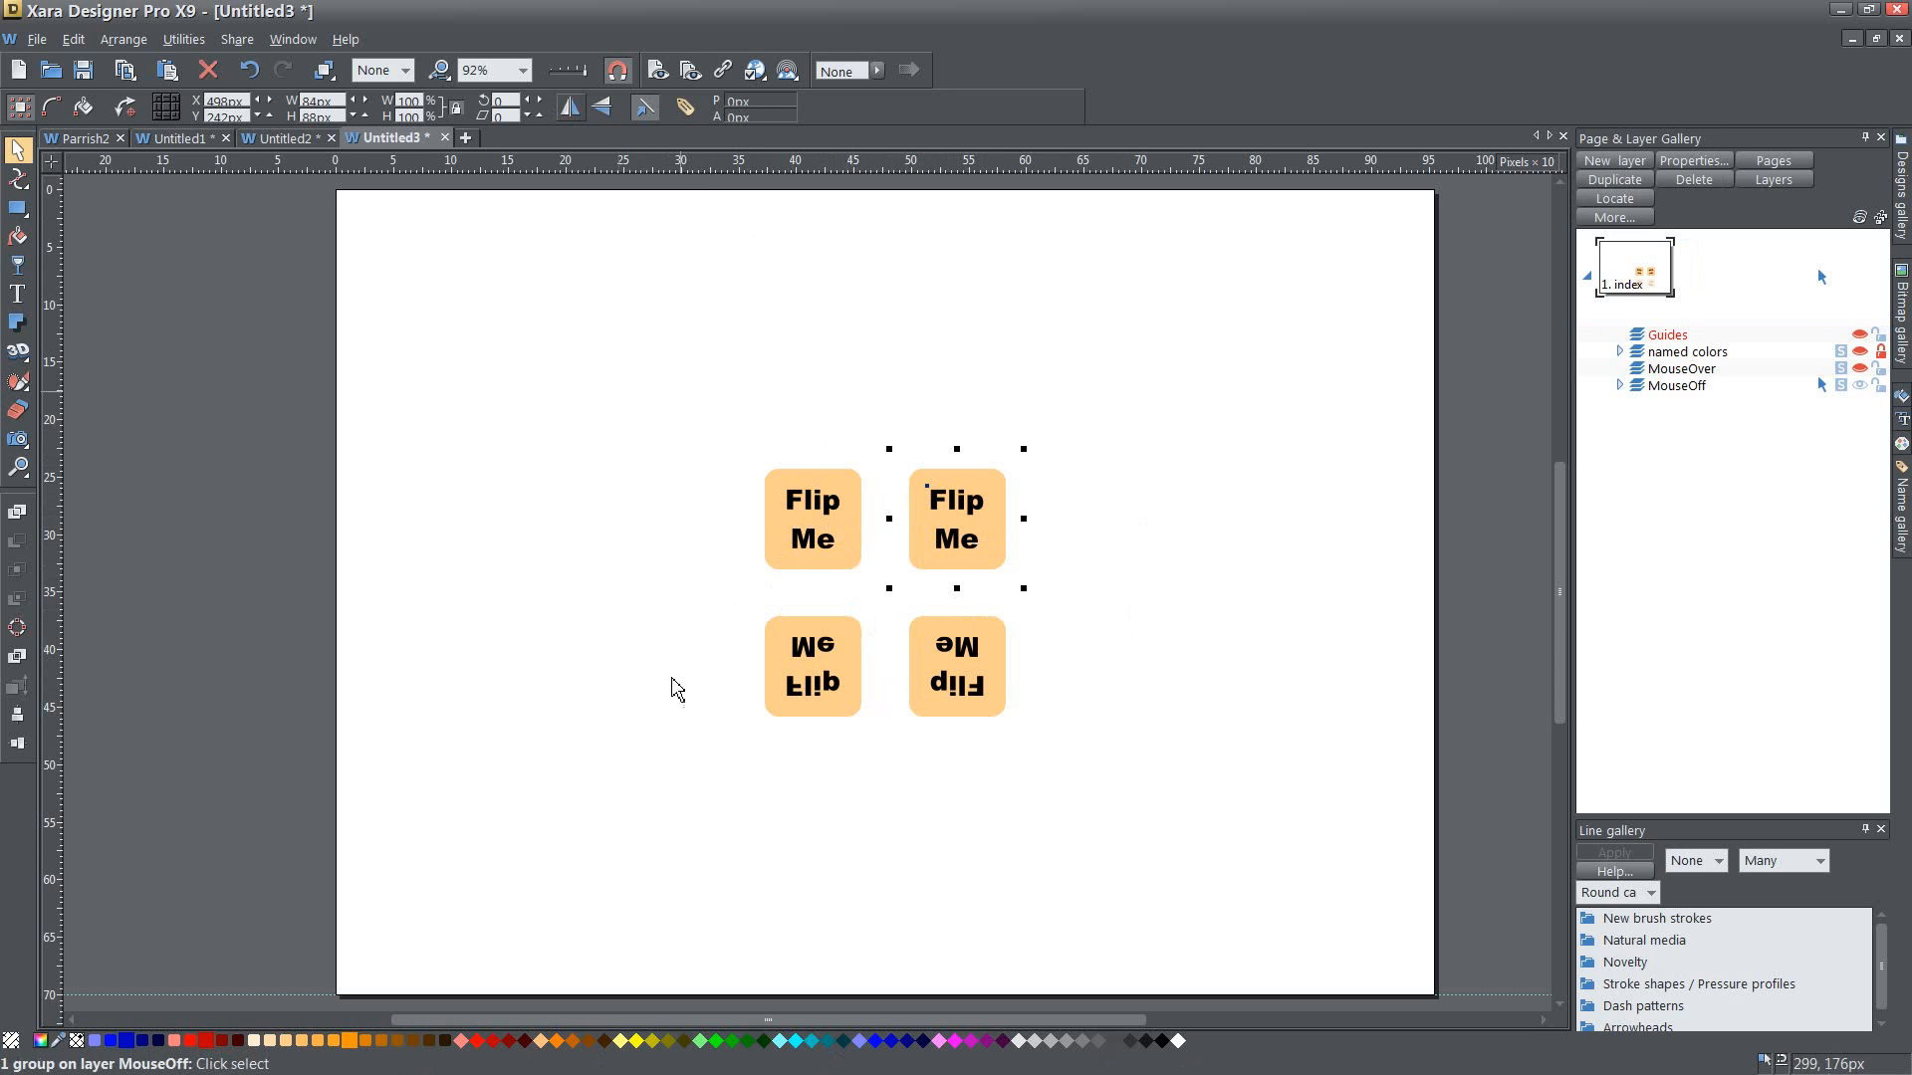
left_click(816, 687)
left_click(601, 107)
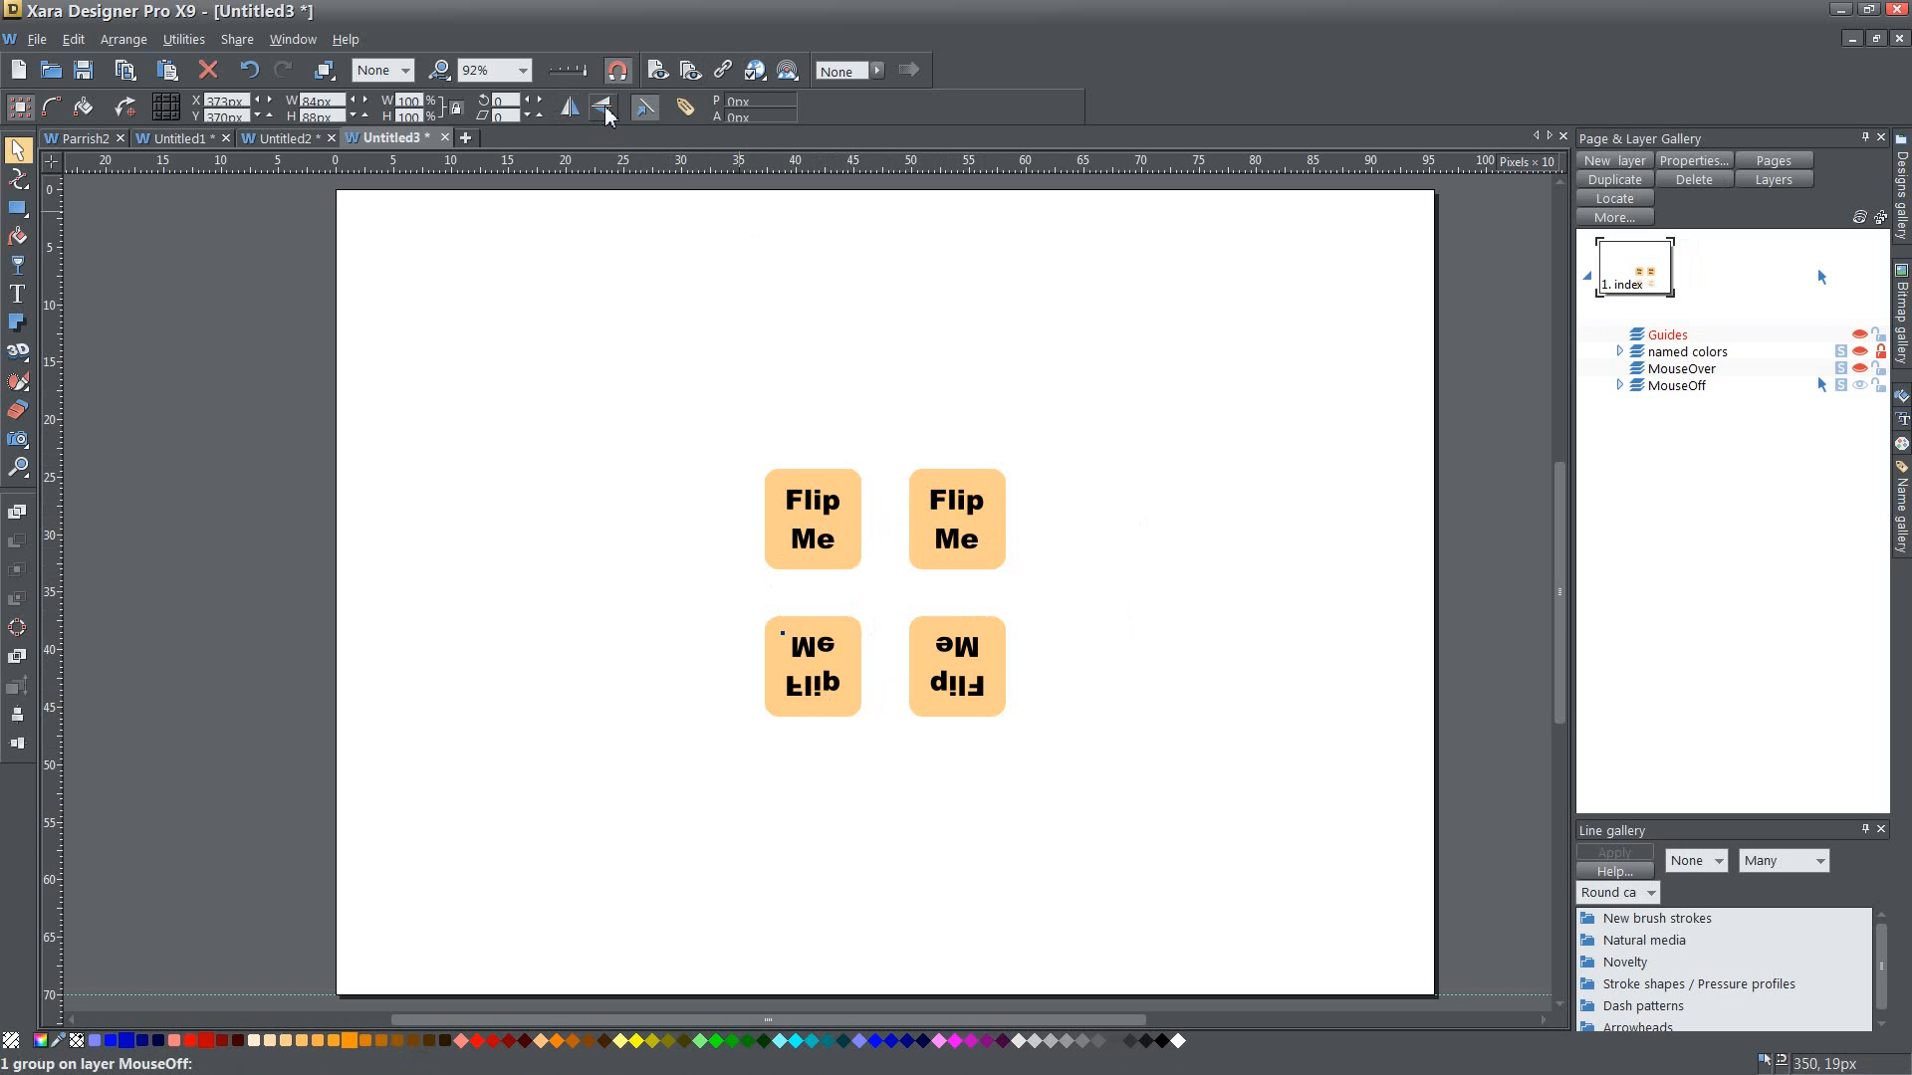
left_click(956, 665)
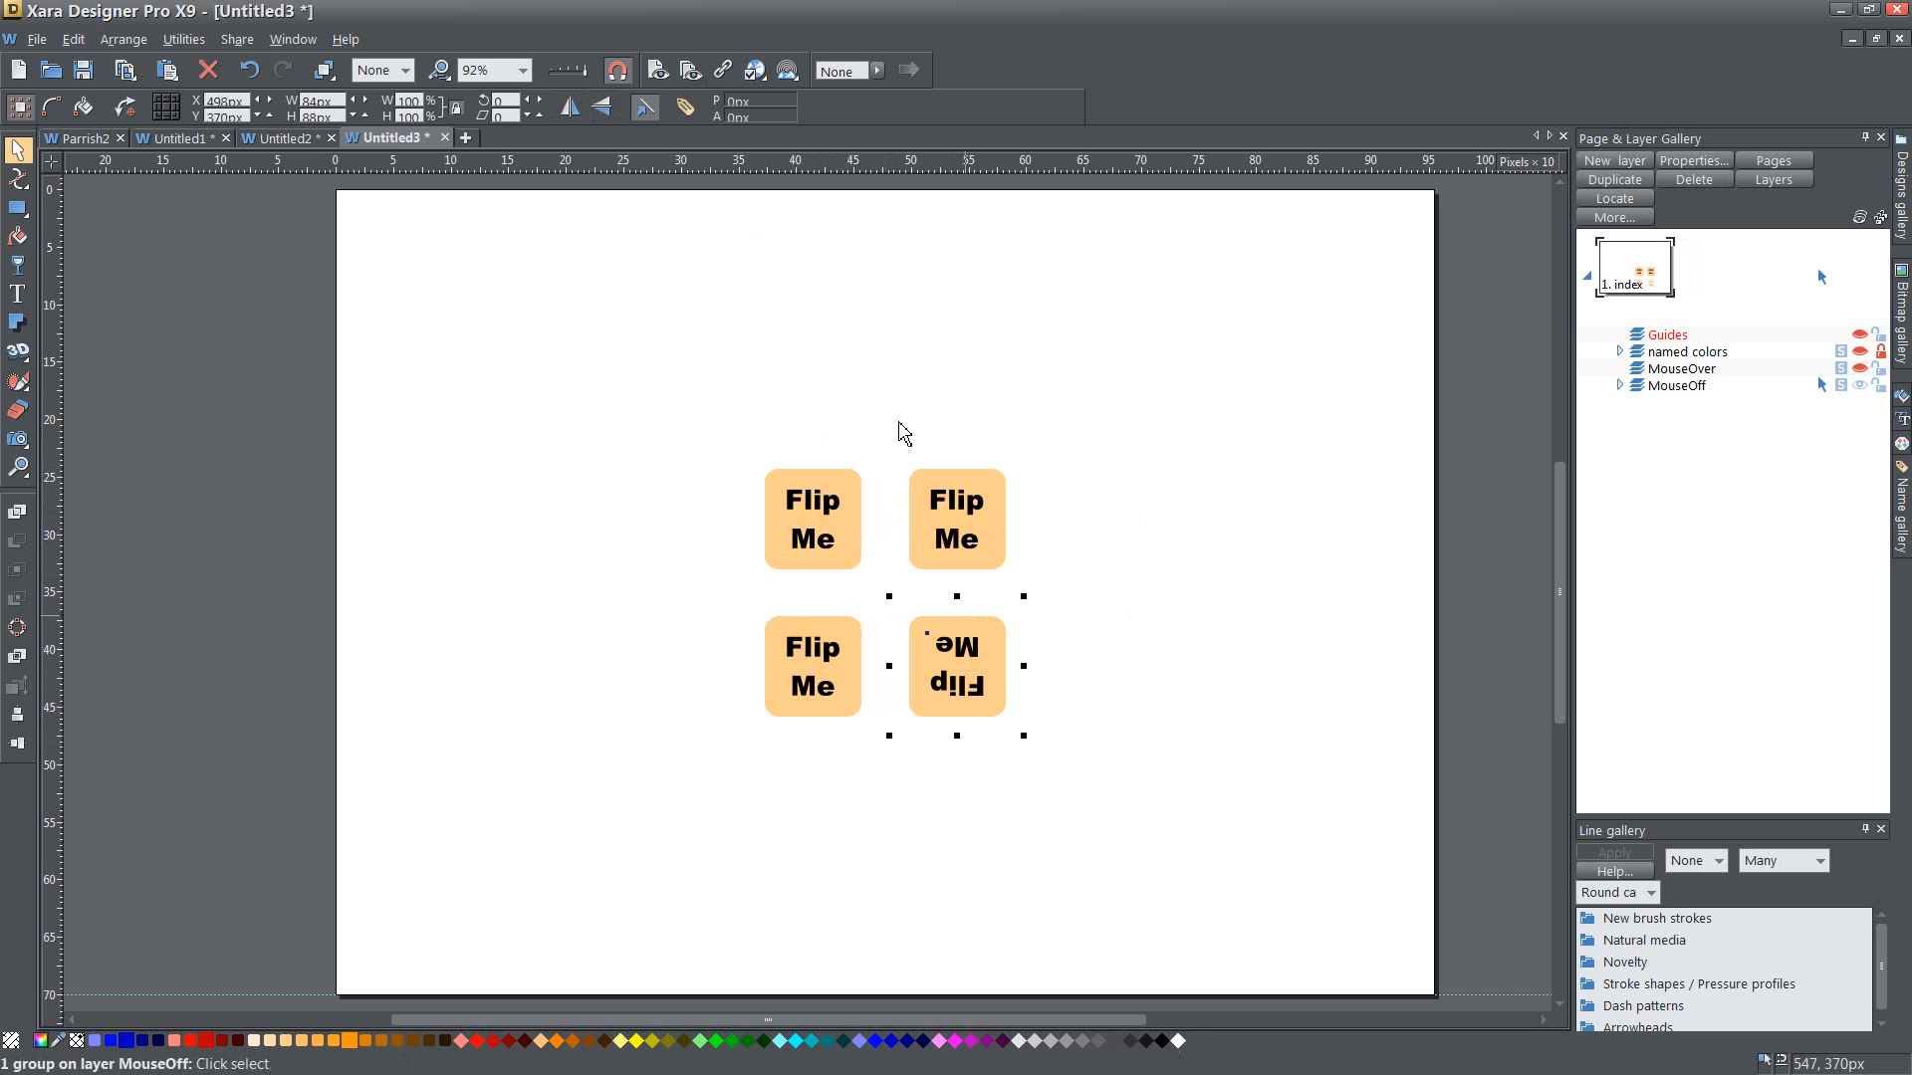
left_click(601, 107)
left_click(569, 106)
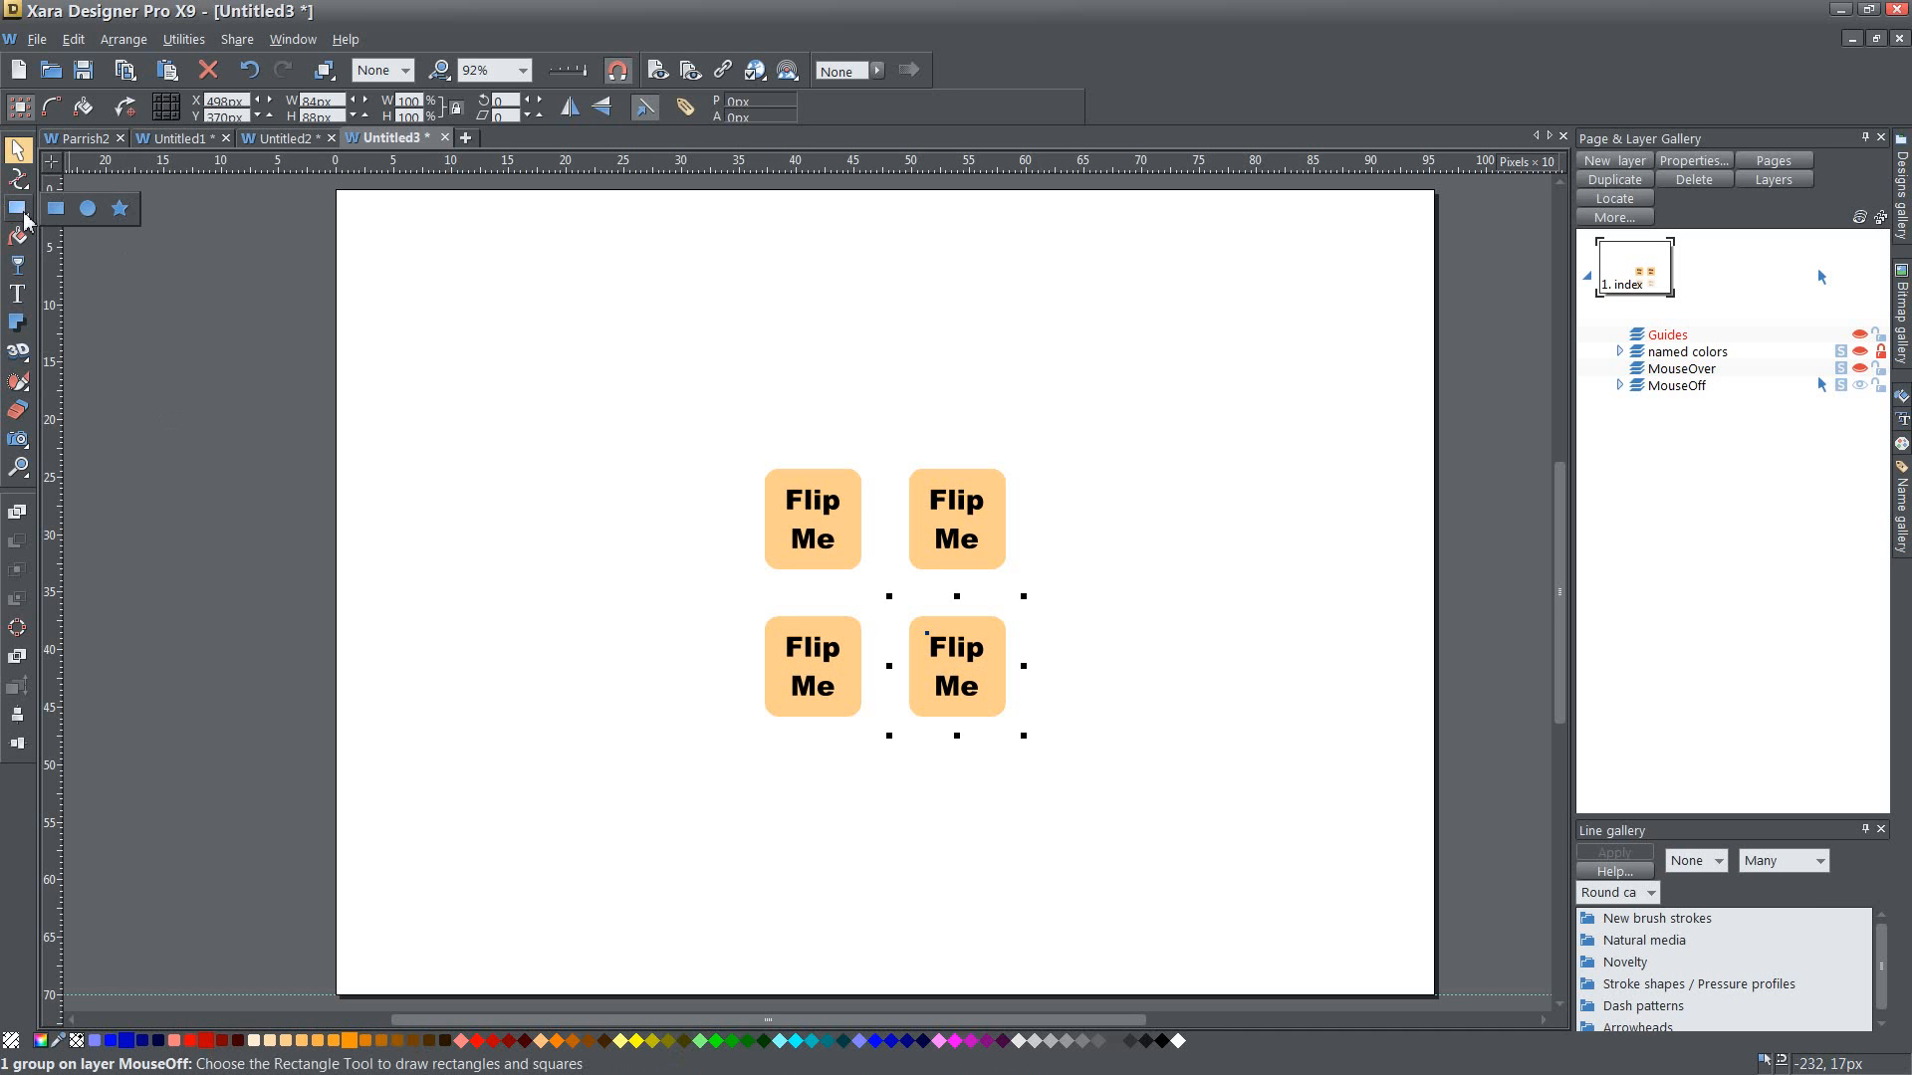
- Place a light blue rounded rectangle of about 209 by 216 px behind the four tiles
left_click(22, 213)
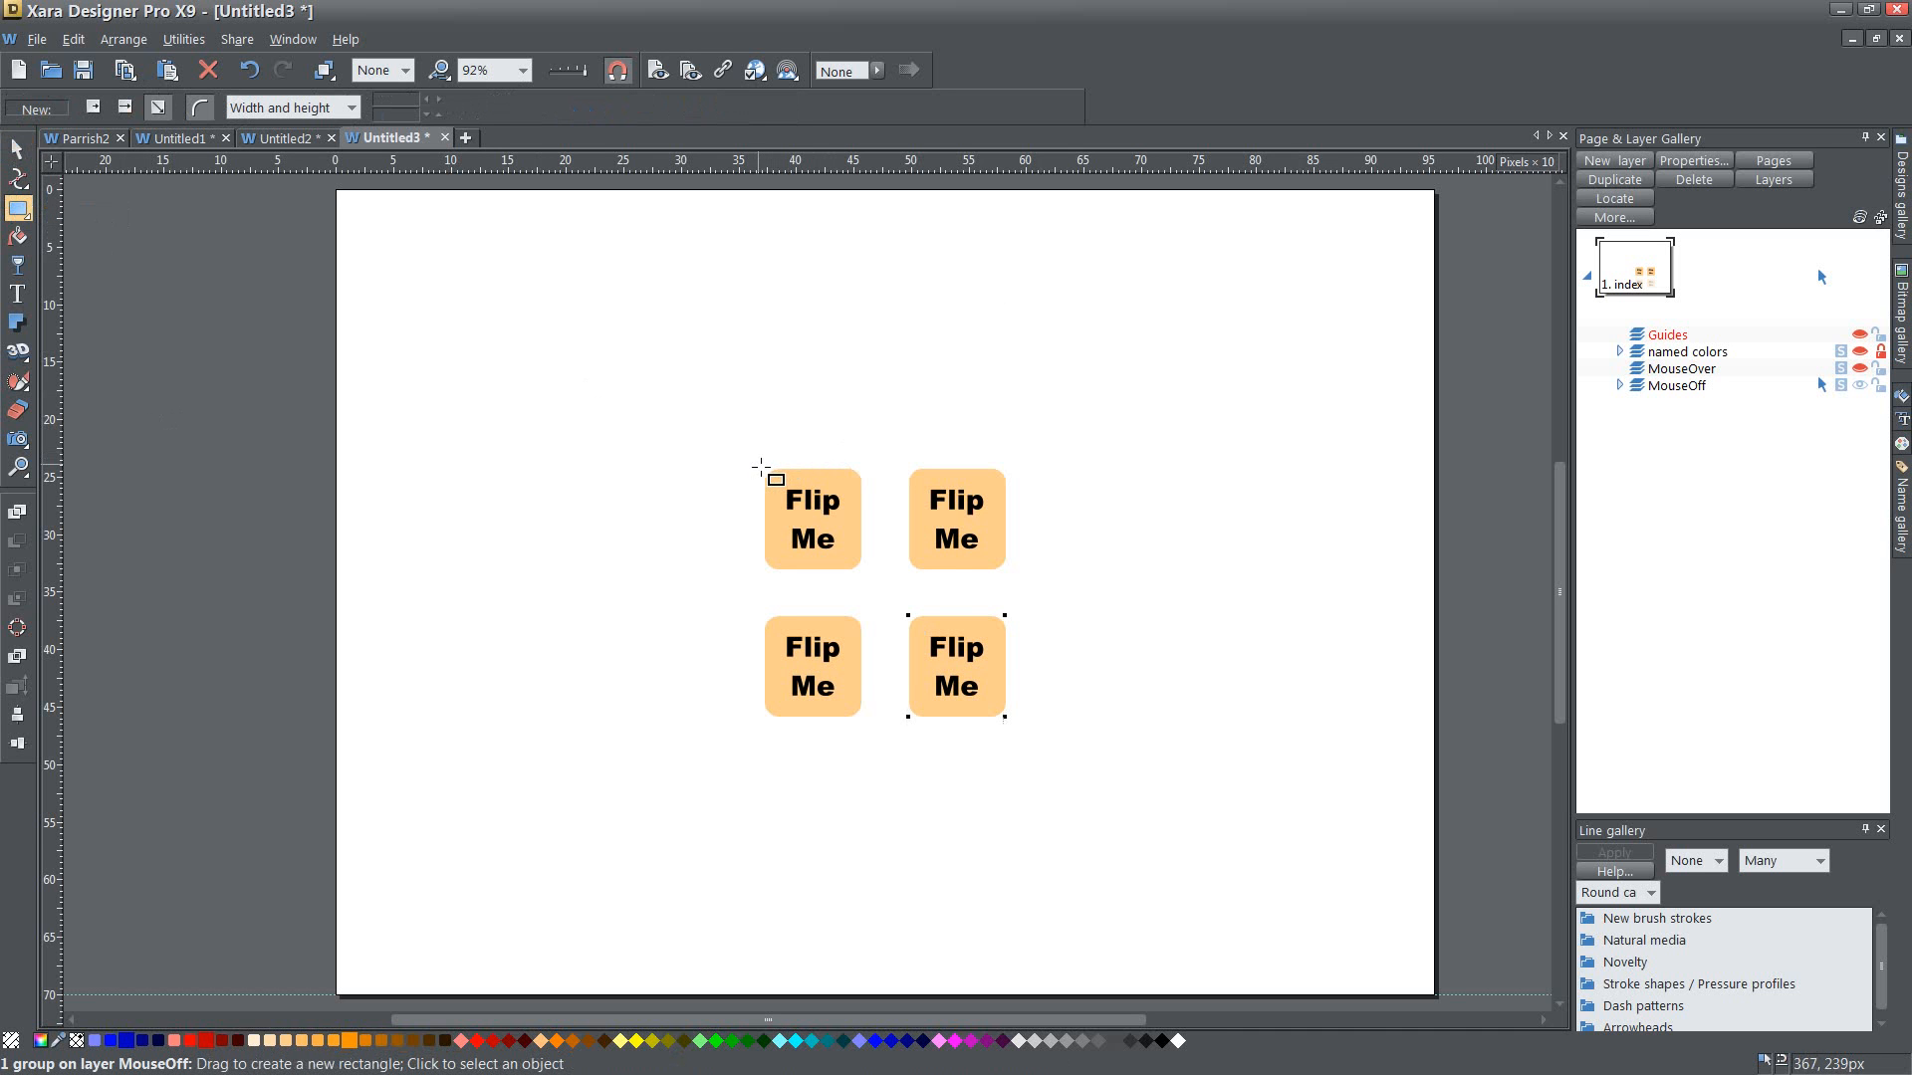
left_click_drag(763, 466, 1005, 716)
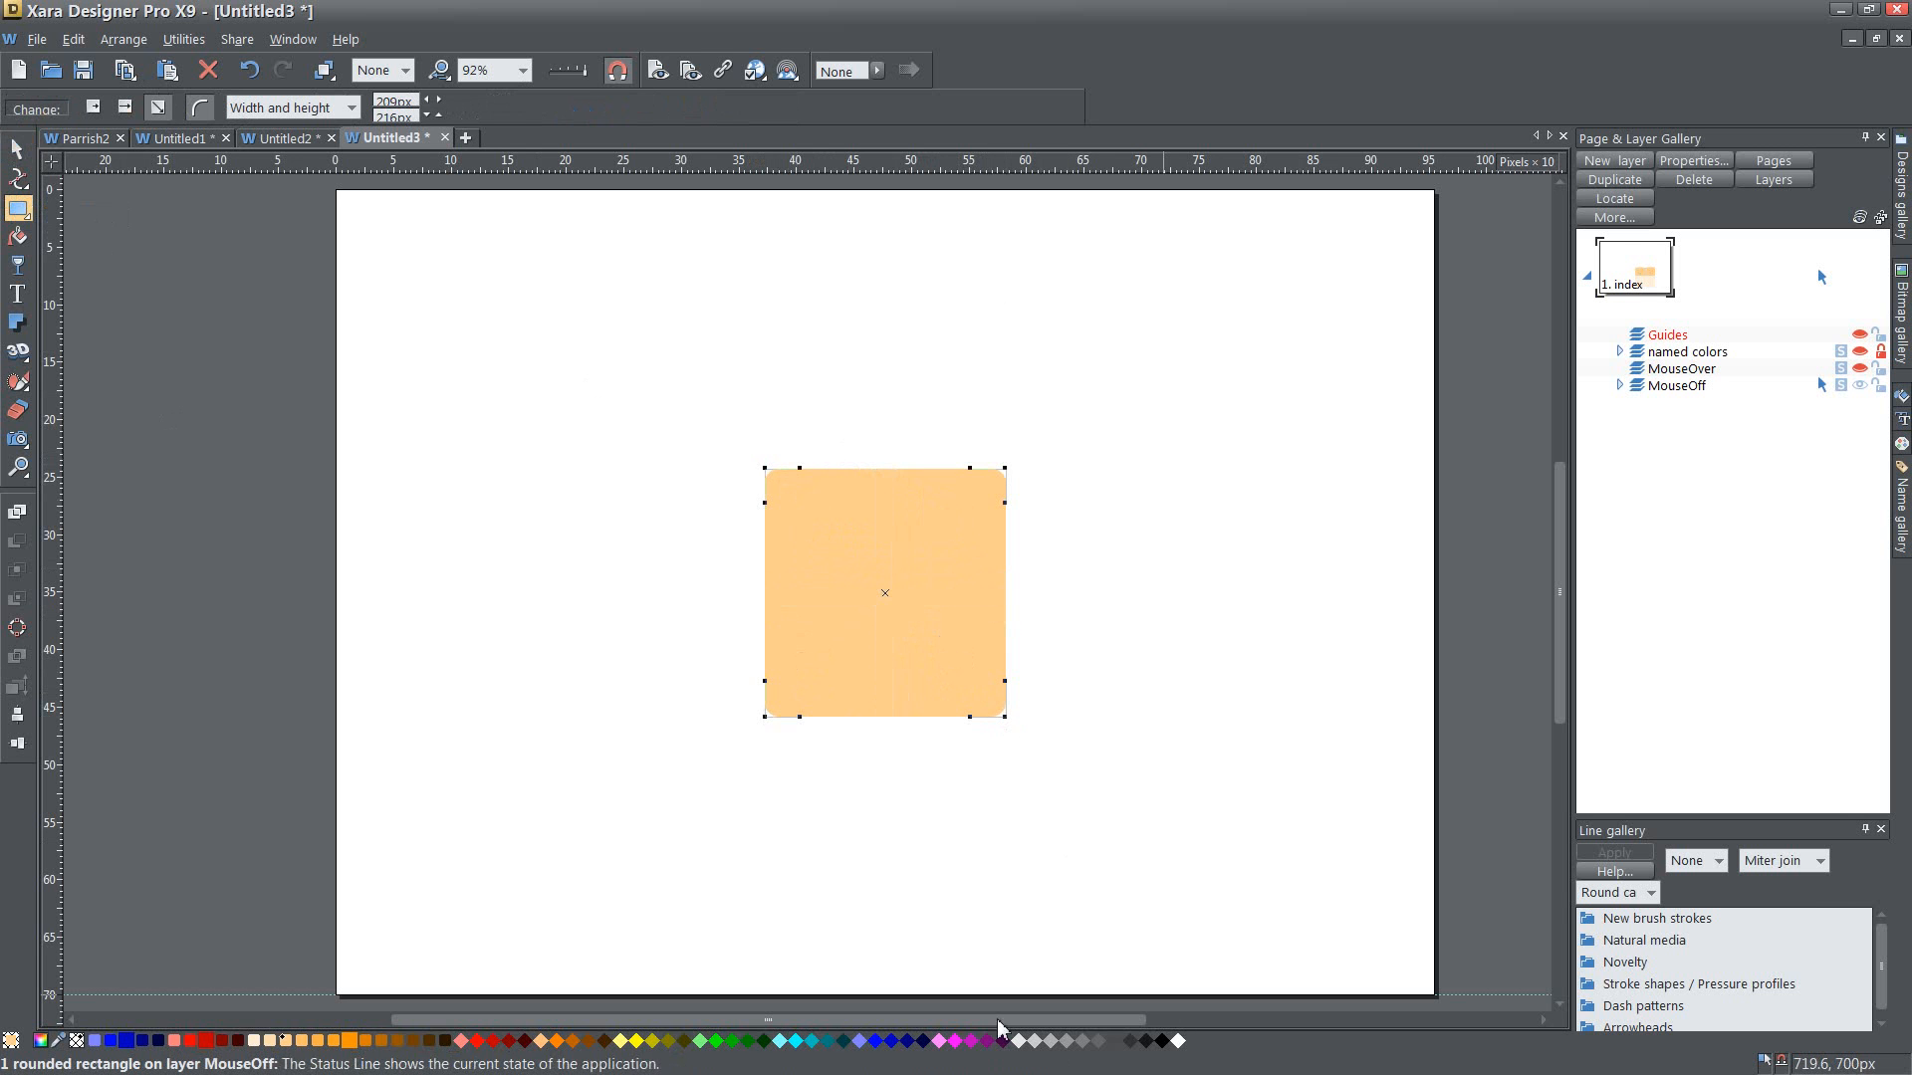
left_click(858, 1041)
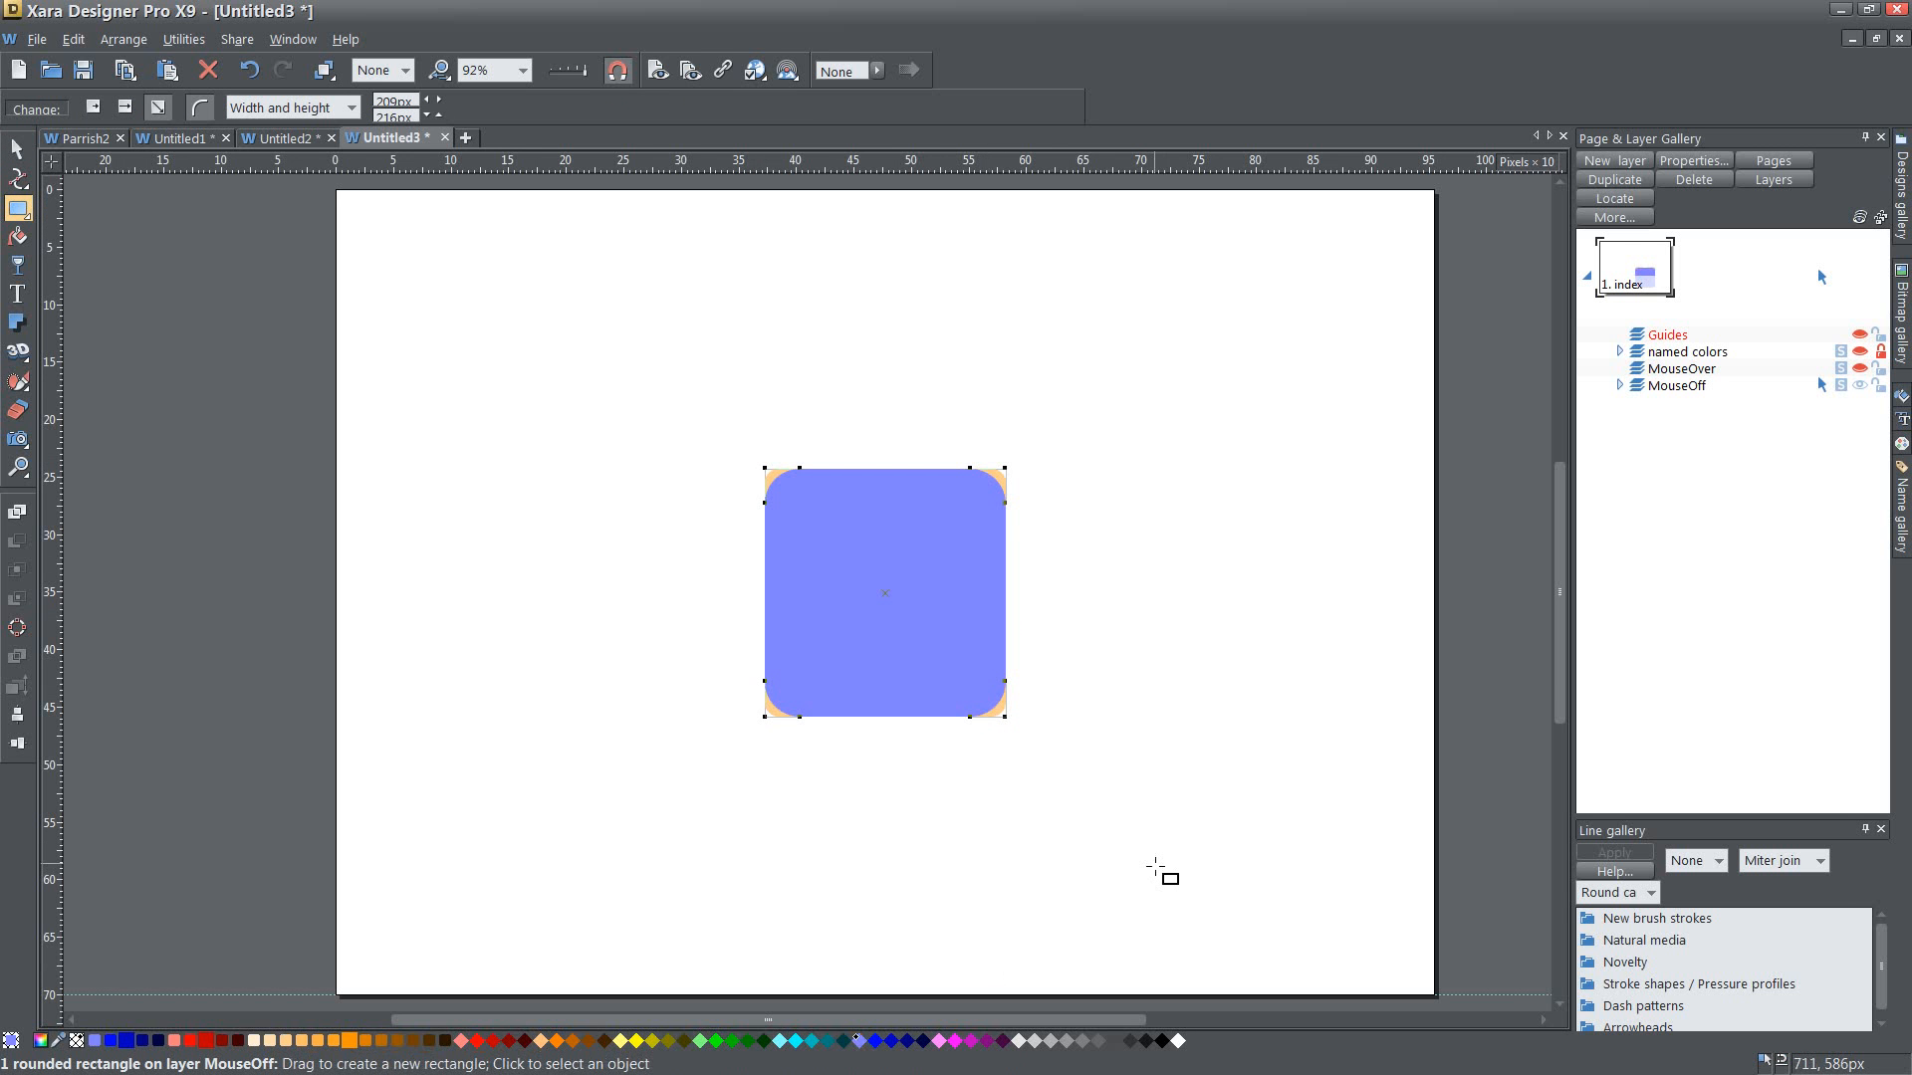
key("ctrl+b")
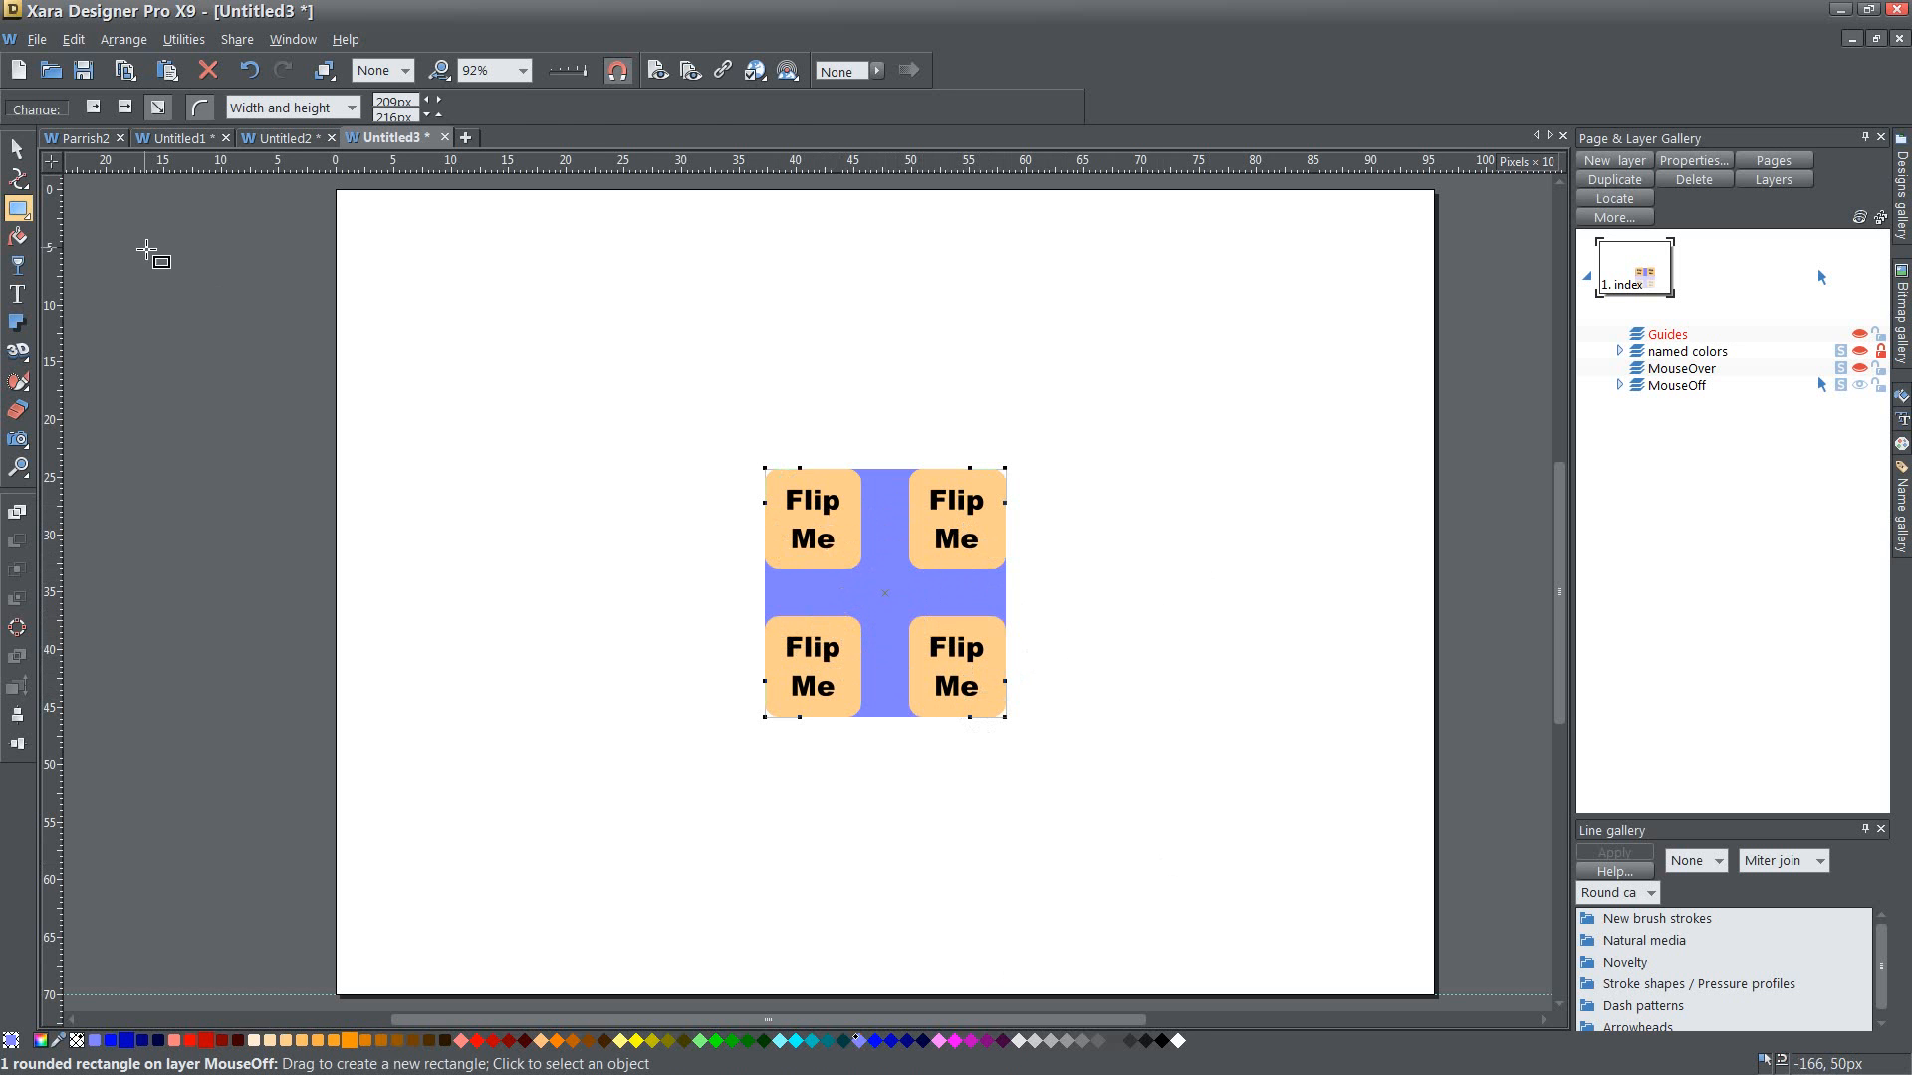
- Align the blue rectangle's four sides with the outer edges of the tiles
left_click(17, 149)
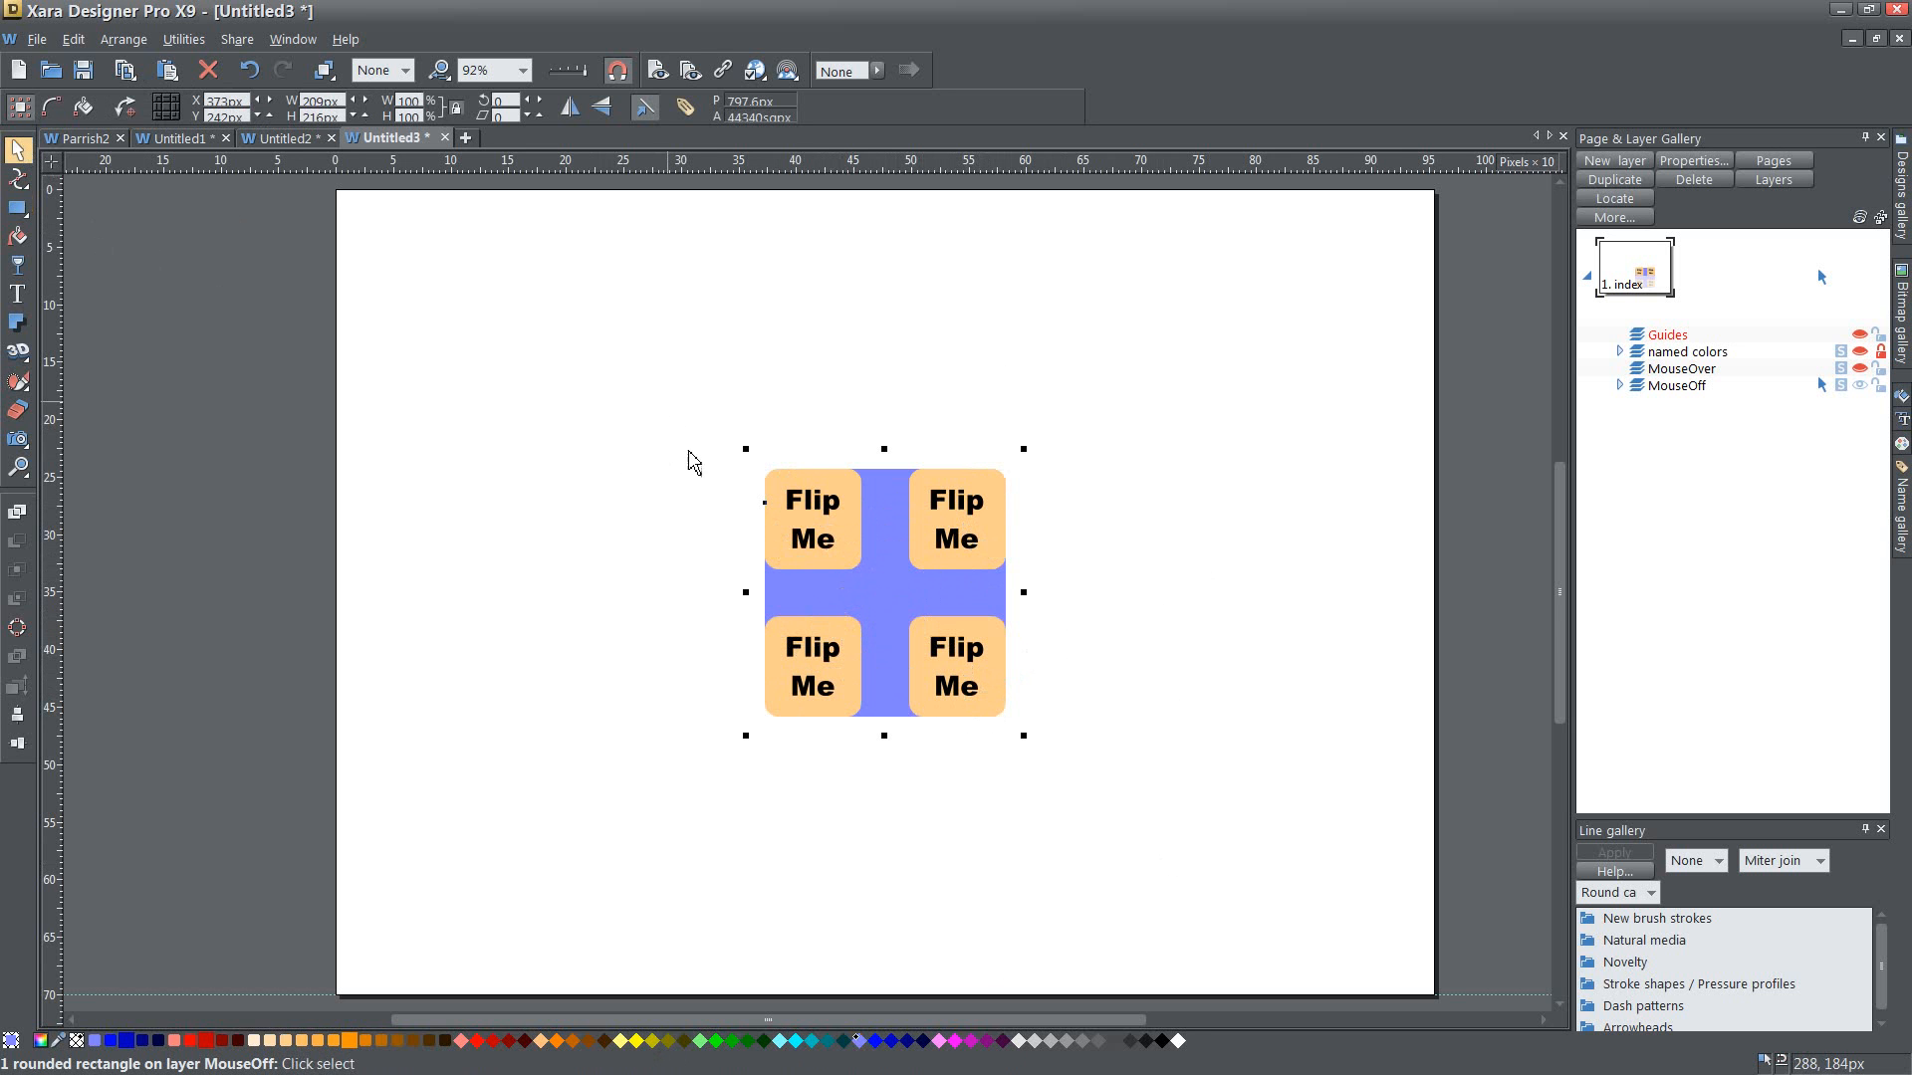
left_click_drag(746, 593, 747, 596)
left_click_drag(1025, 594, 1037, 611)
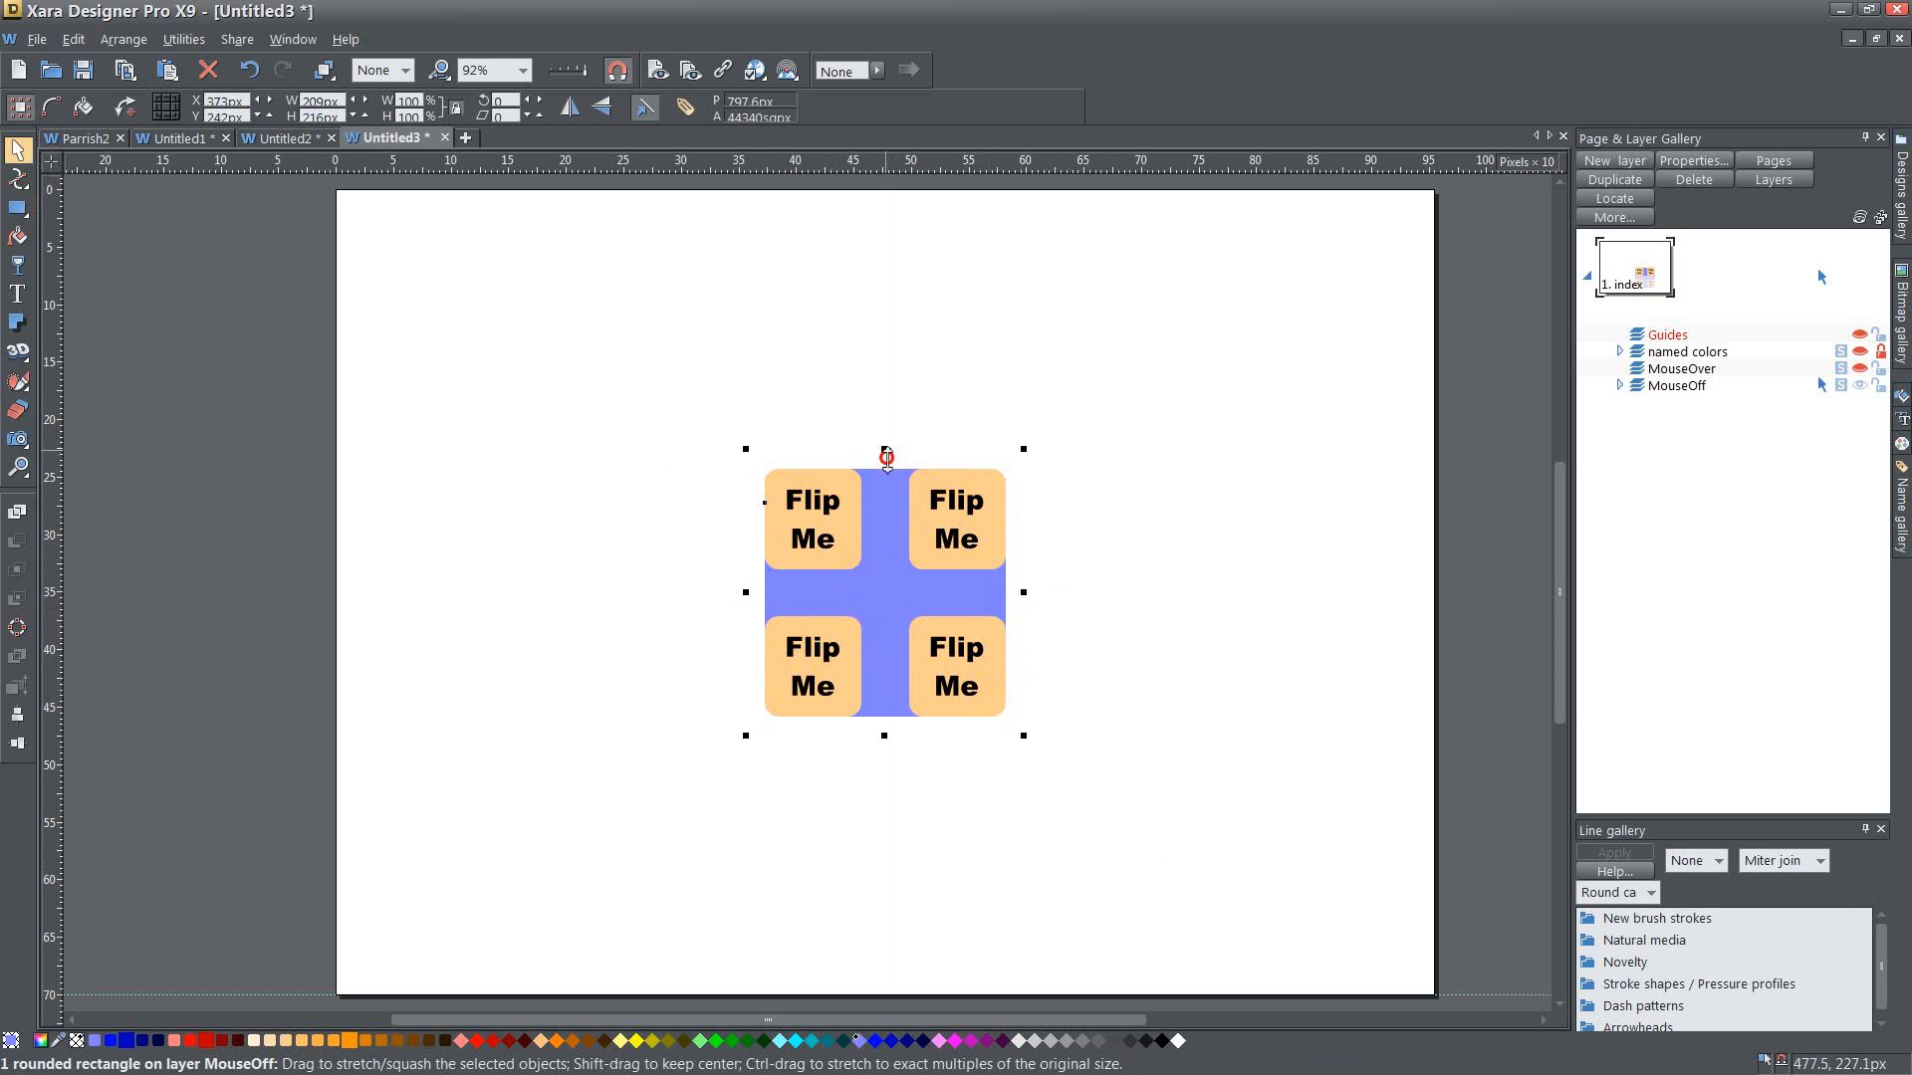
left_click_drag(885, 452, 884, 449)
left_click_drag(892, 734, 897, 735)
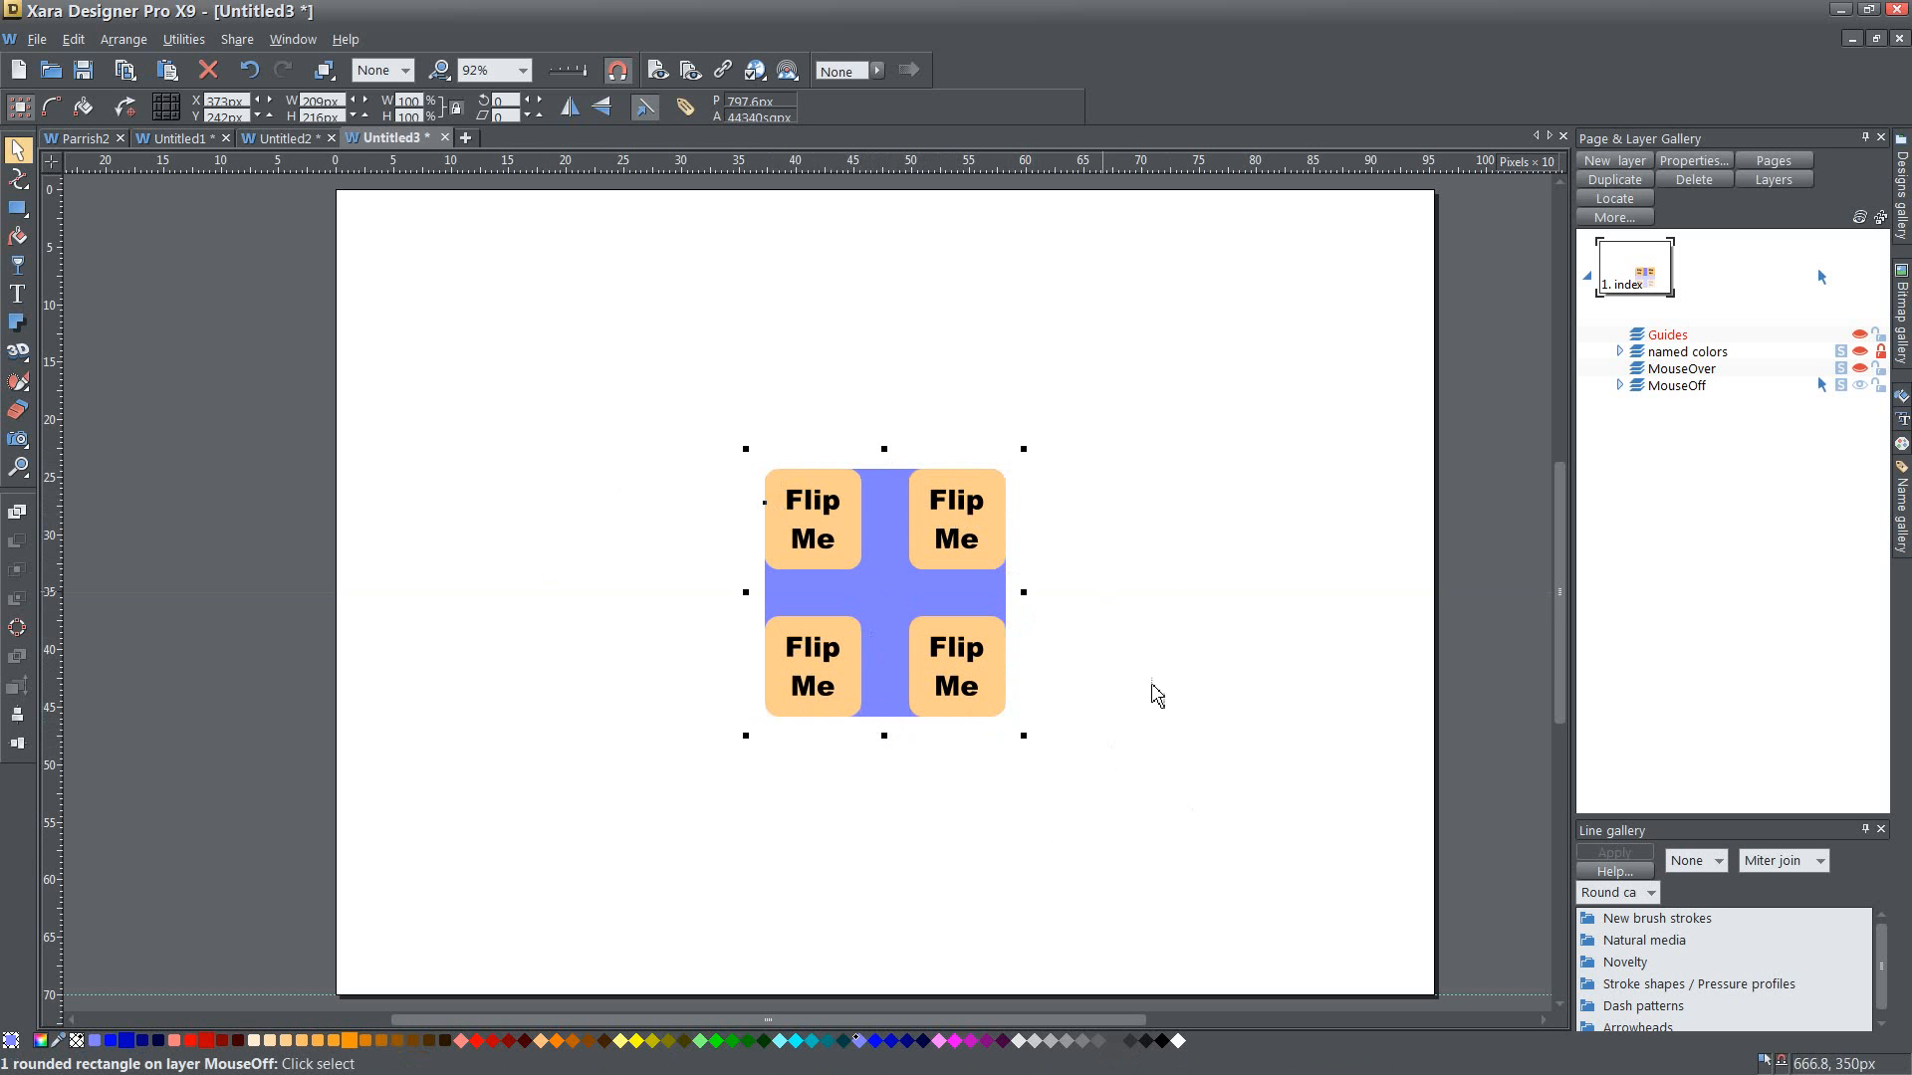
- Select the tiles together with the blue rectangle and subtract the four tiles from it to form a cross
left_click_drag(673, 377, 1198, 814)
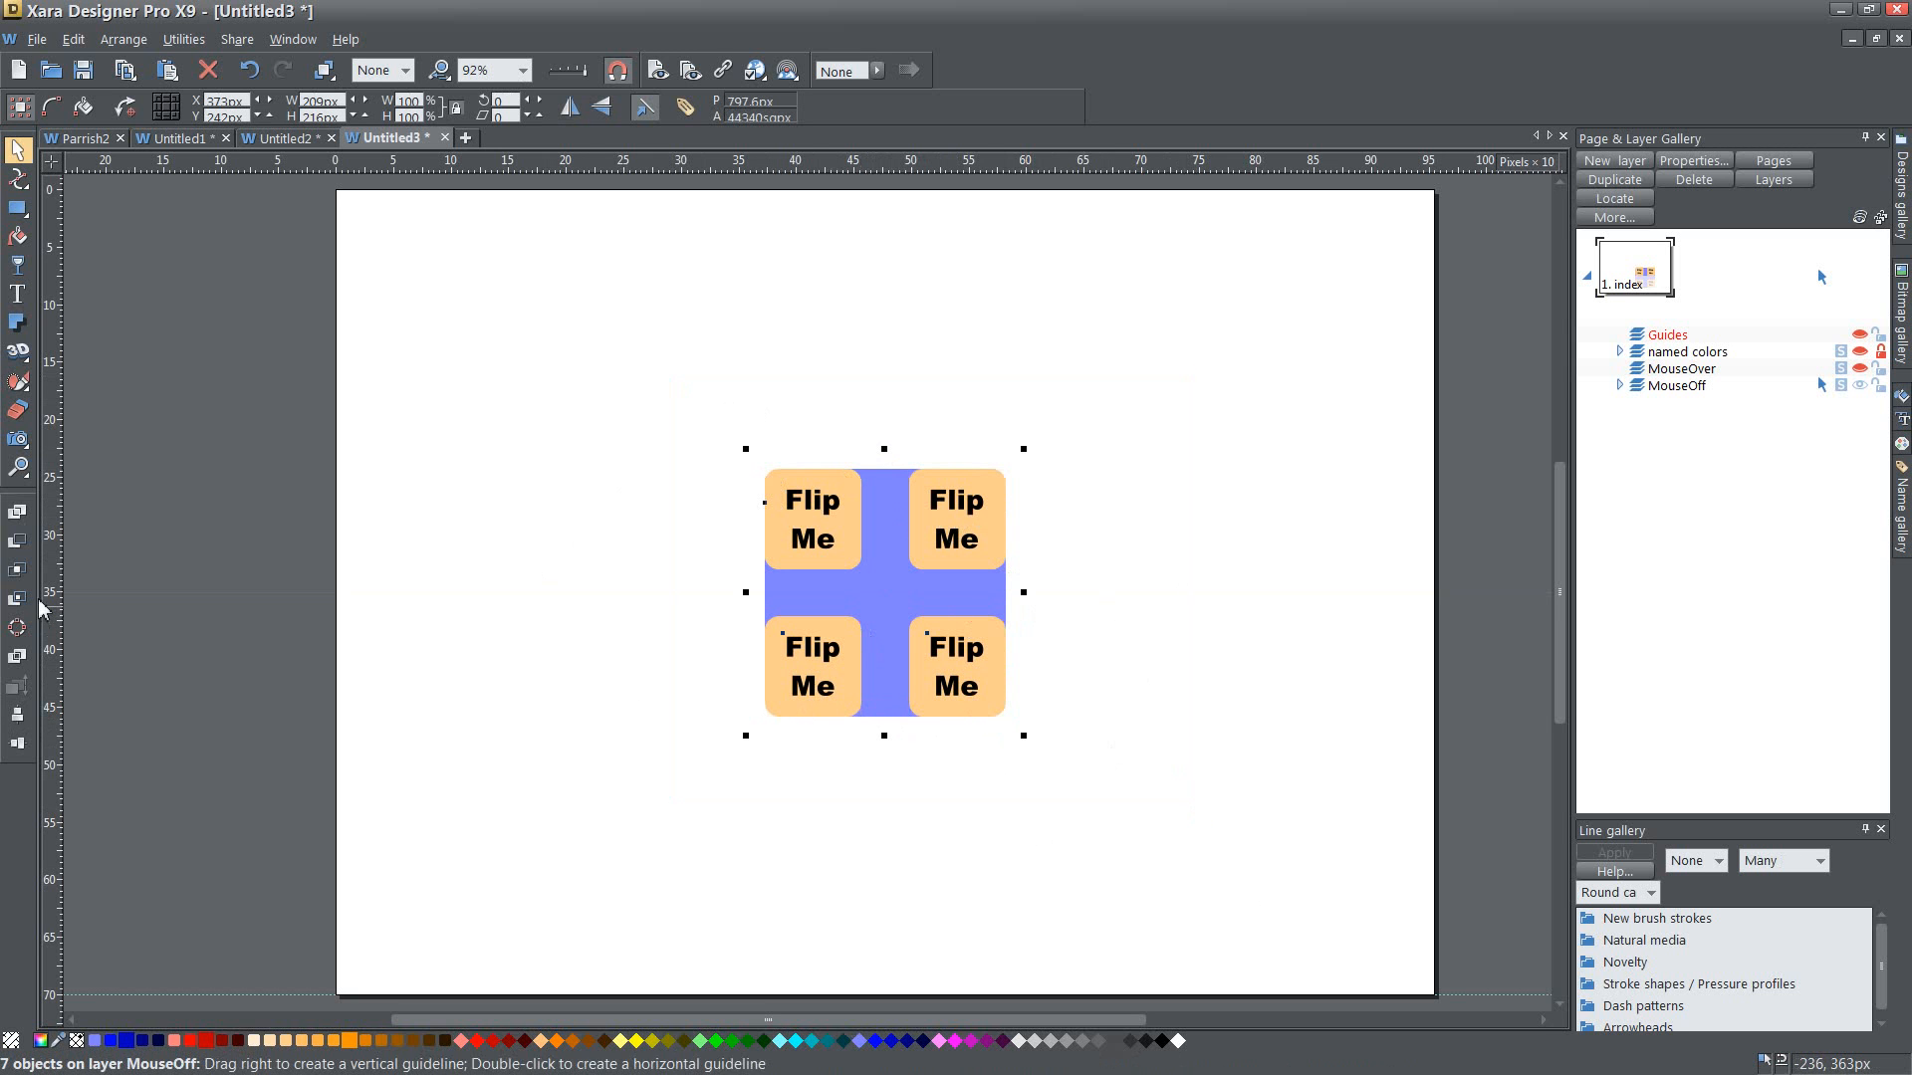
left_click(21, 547)
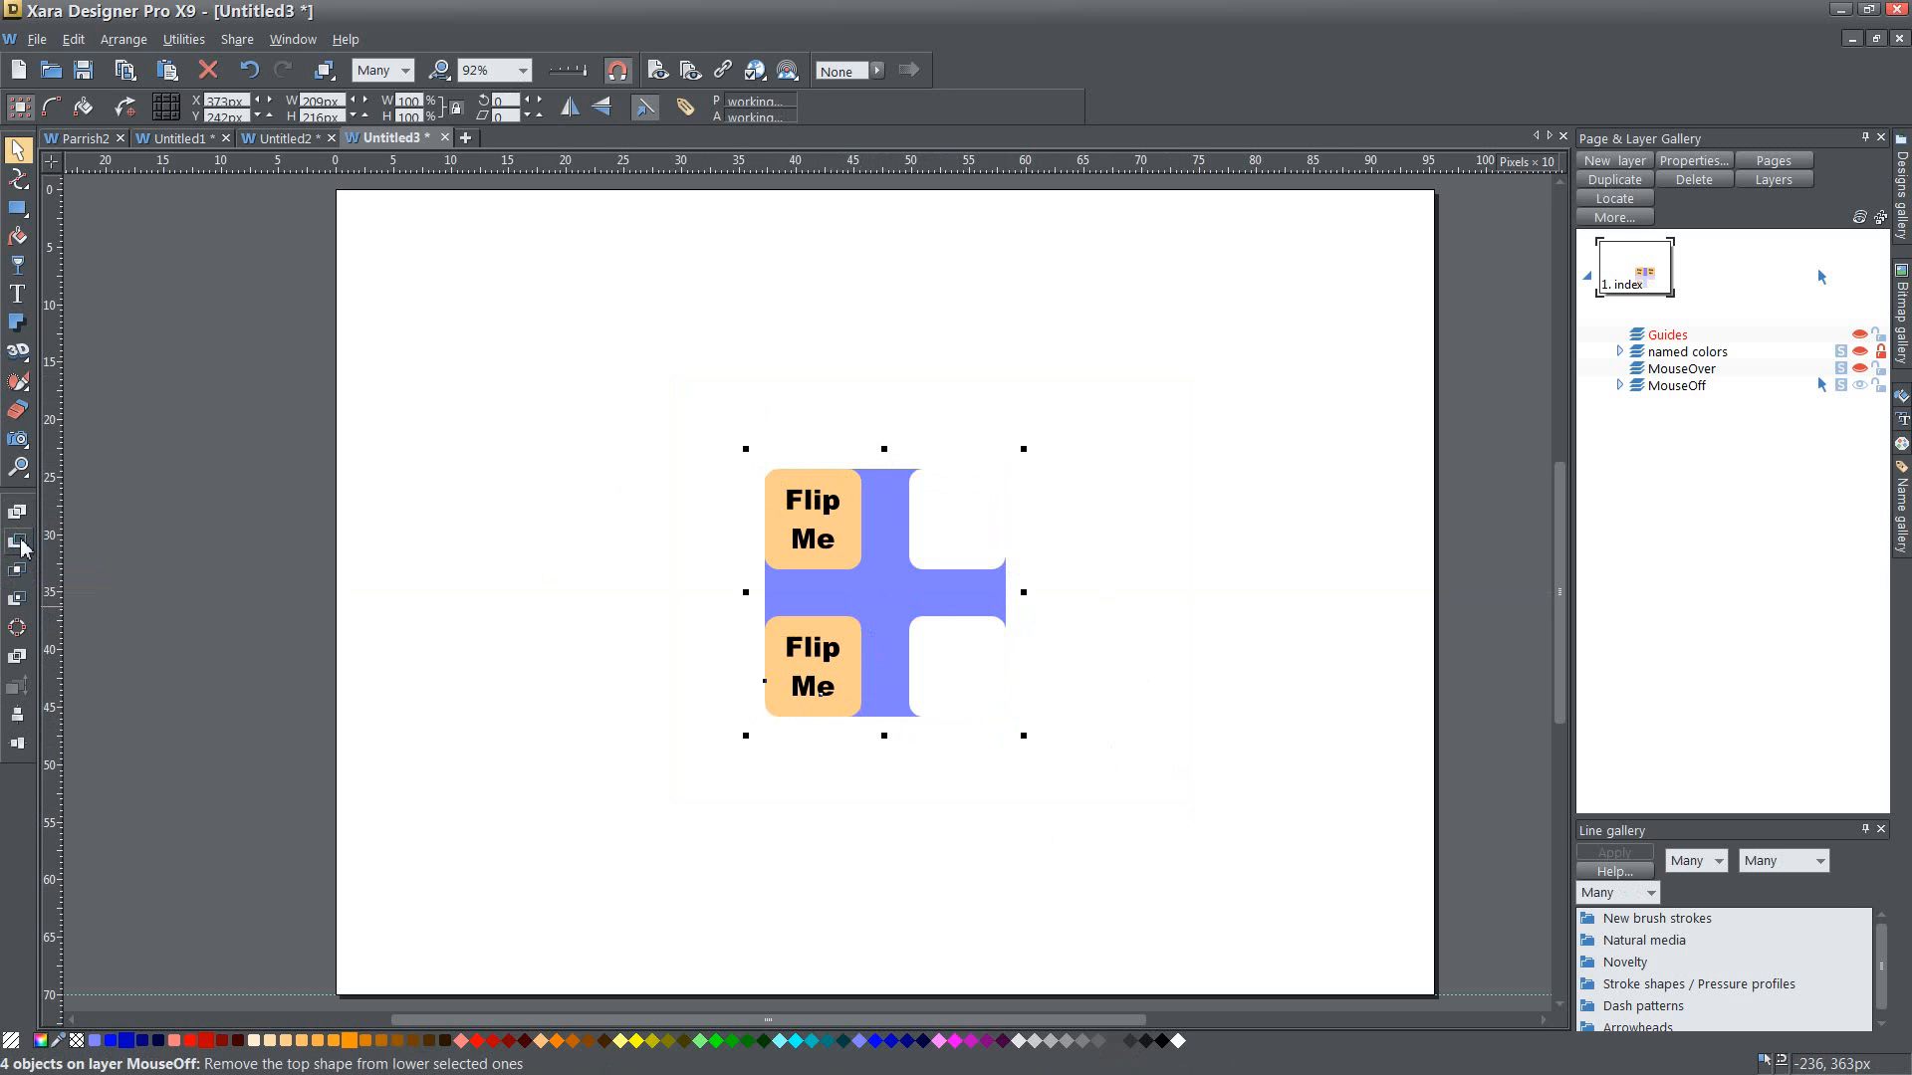
left_click(20, 546)
left_click(21, 547)
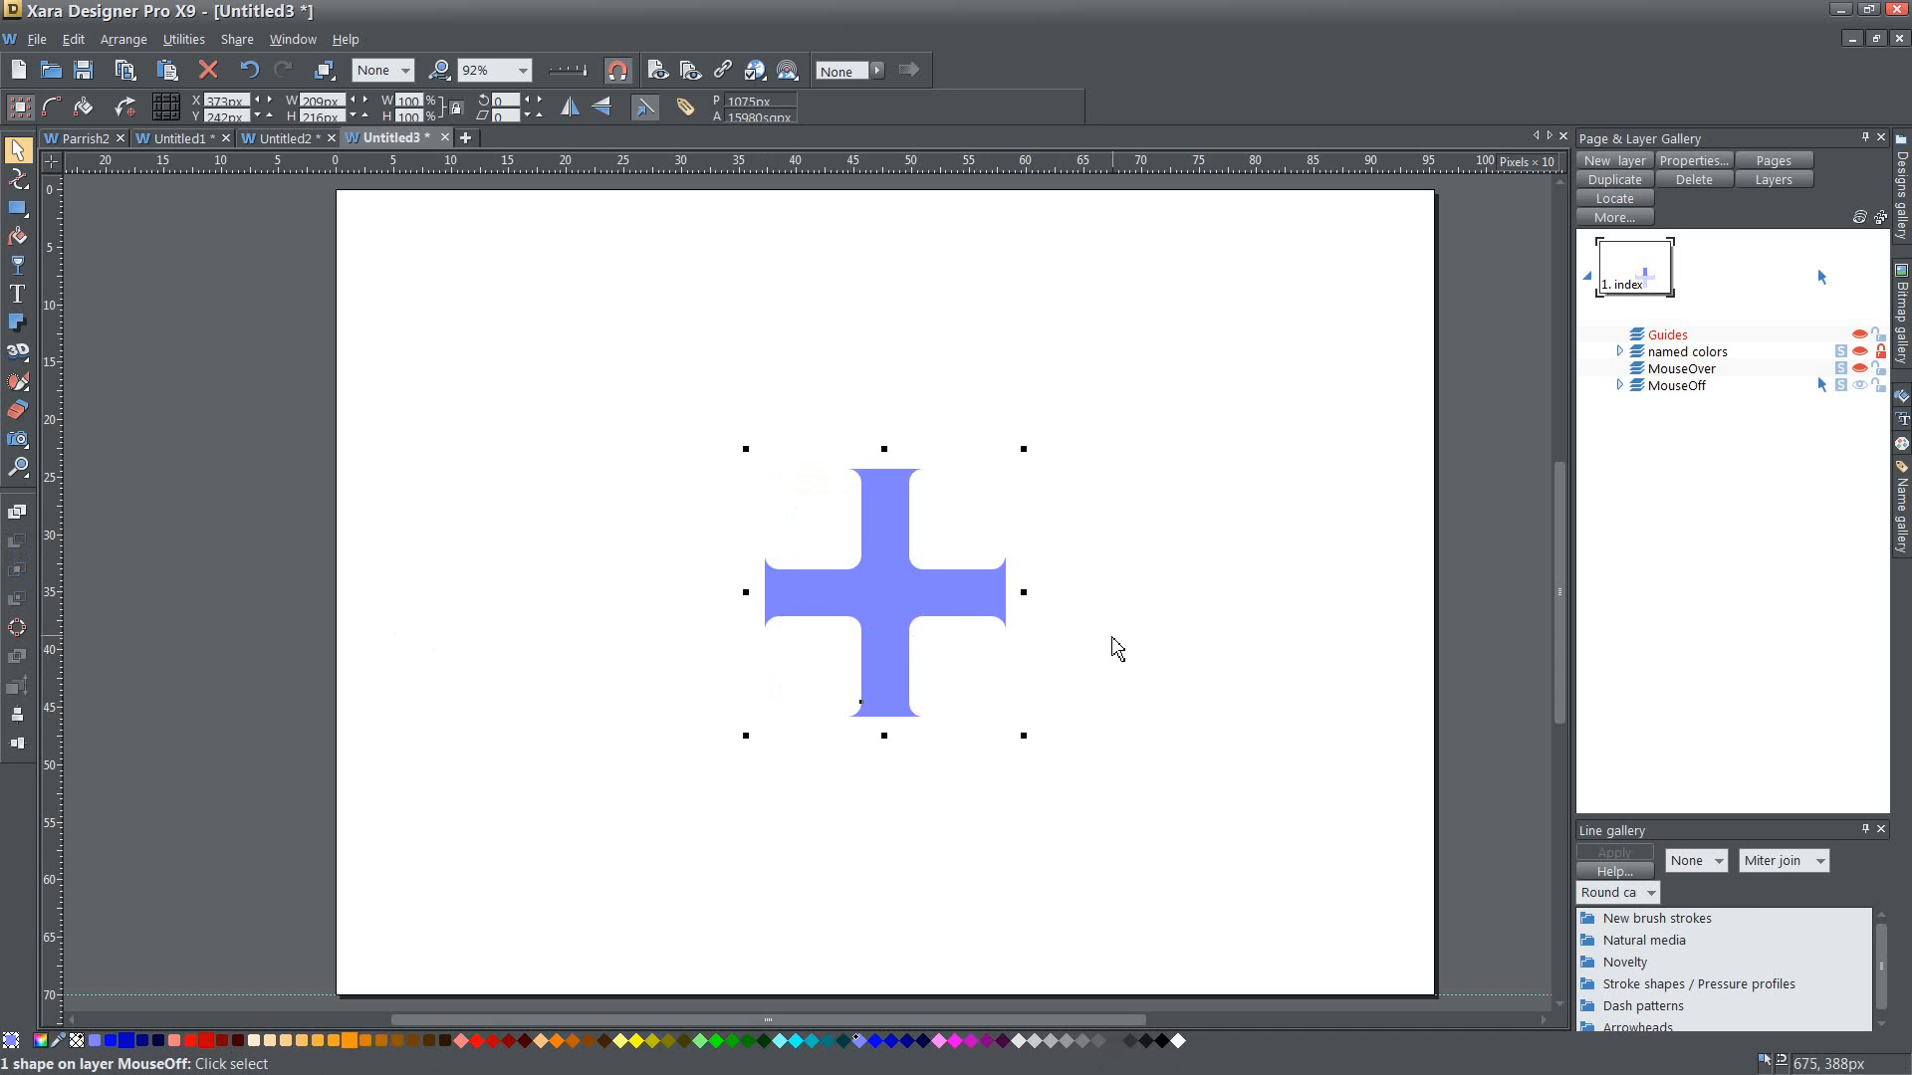
left_click(19, 207)
left_click_drag(765, 684, 378, 610)
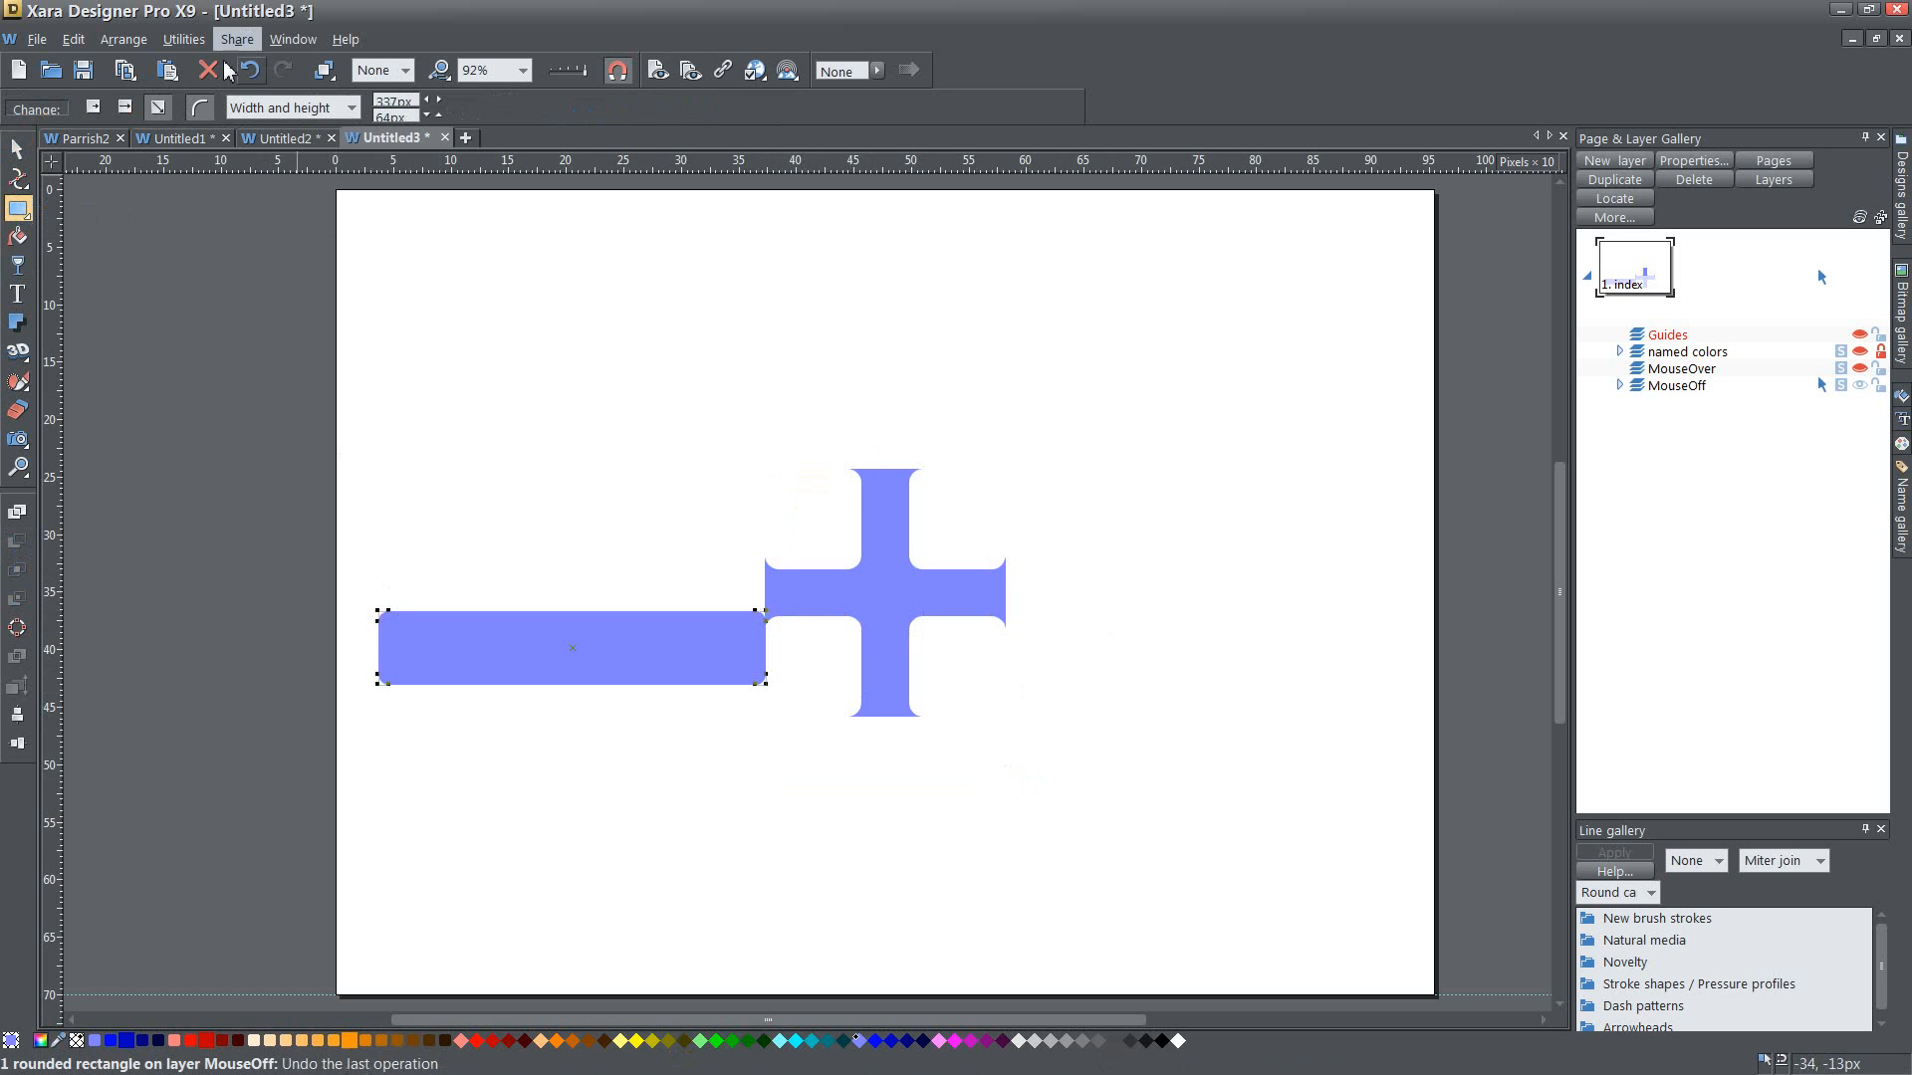
left_click(249, 71)
- Move the nodes at the cross's lower end straight down with the Shape tool, making the cross about 306 px tall
left_click(19, 178)
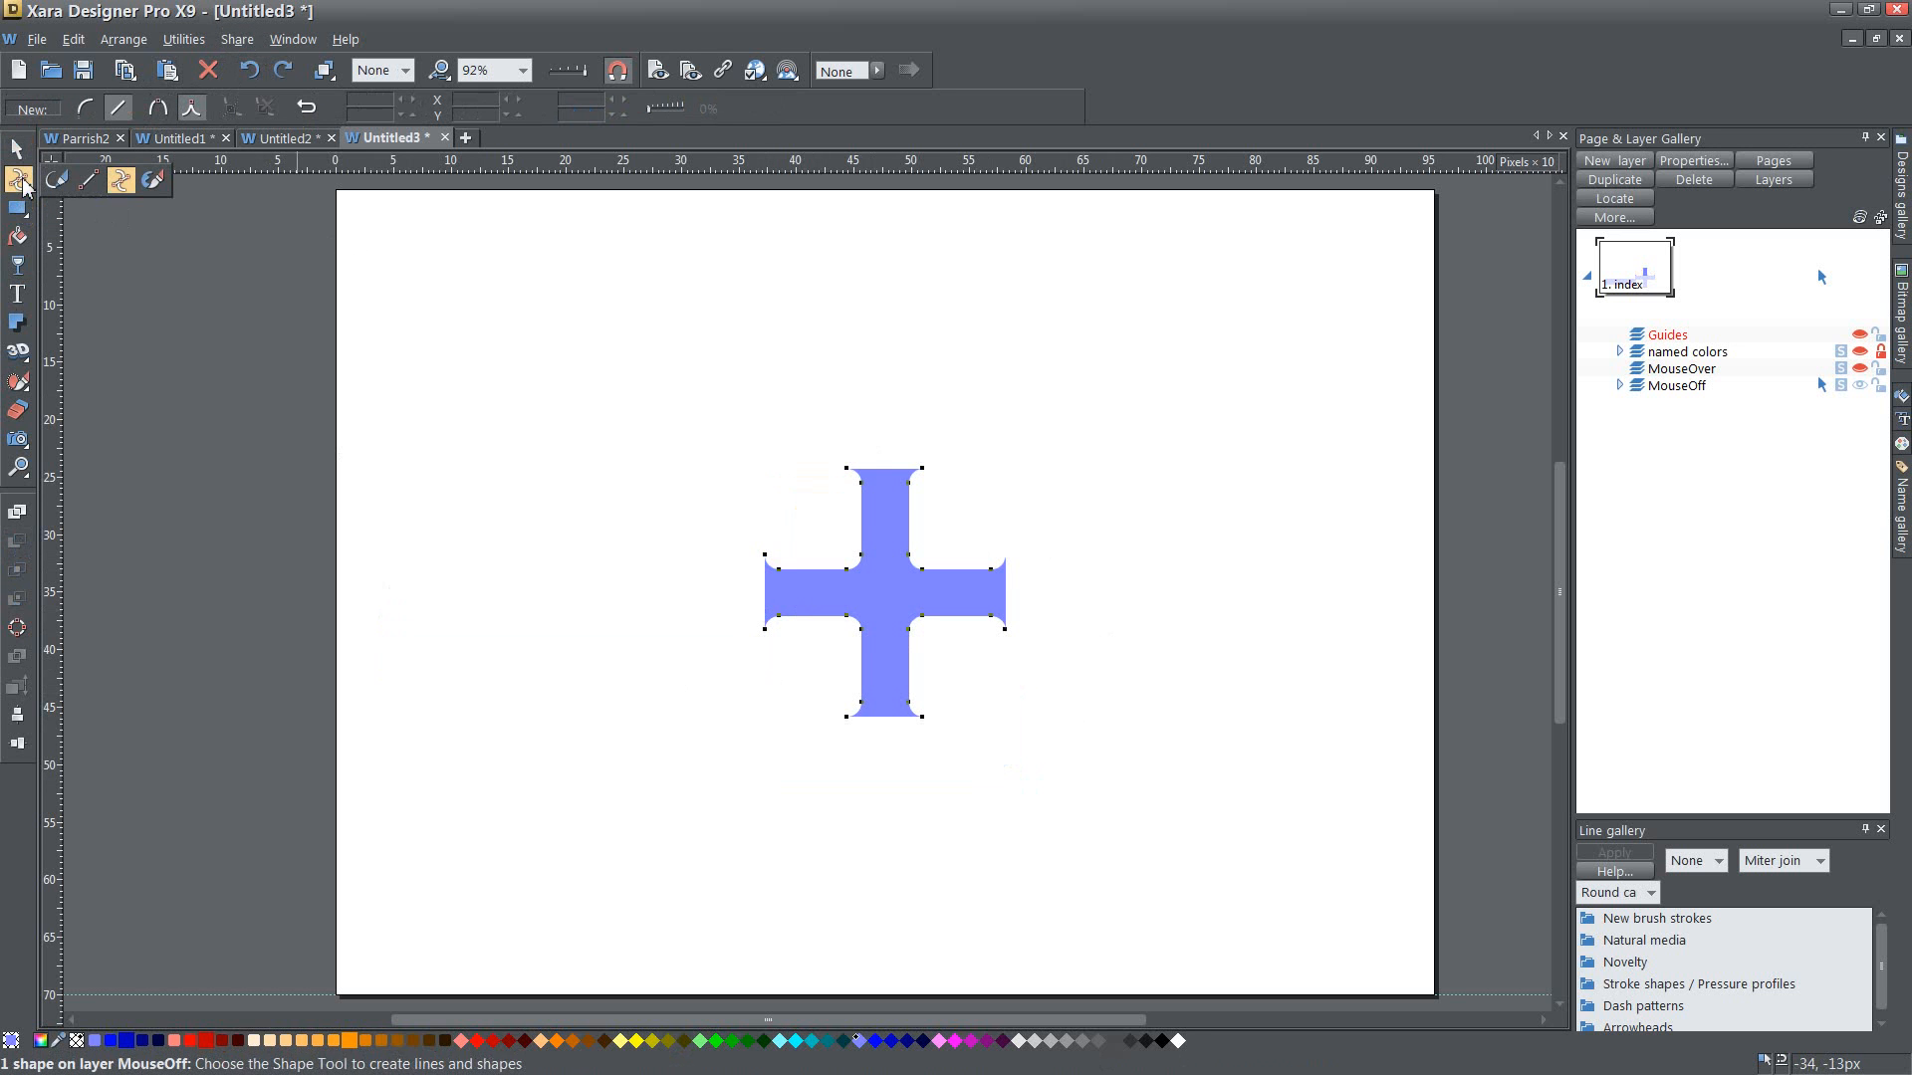
left_click_drag(773, 683, 1016, 788)
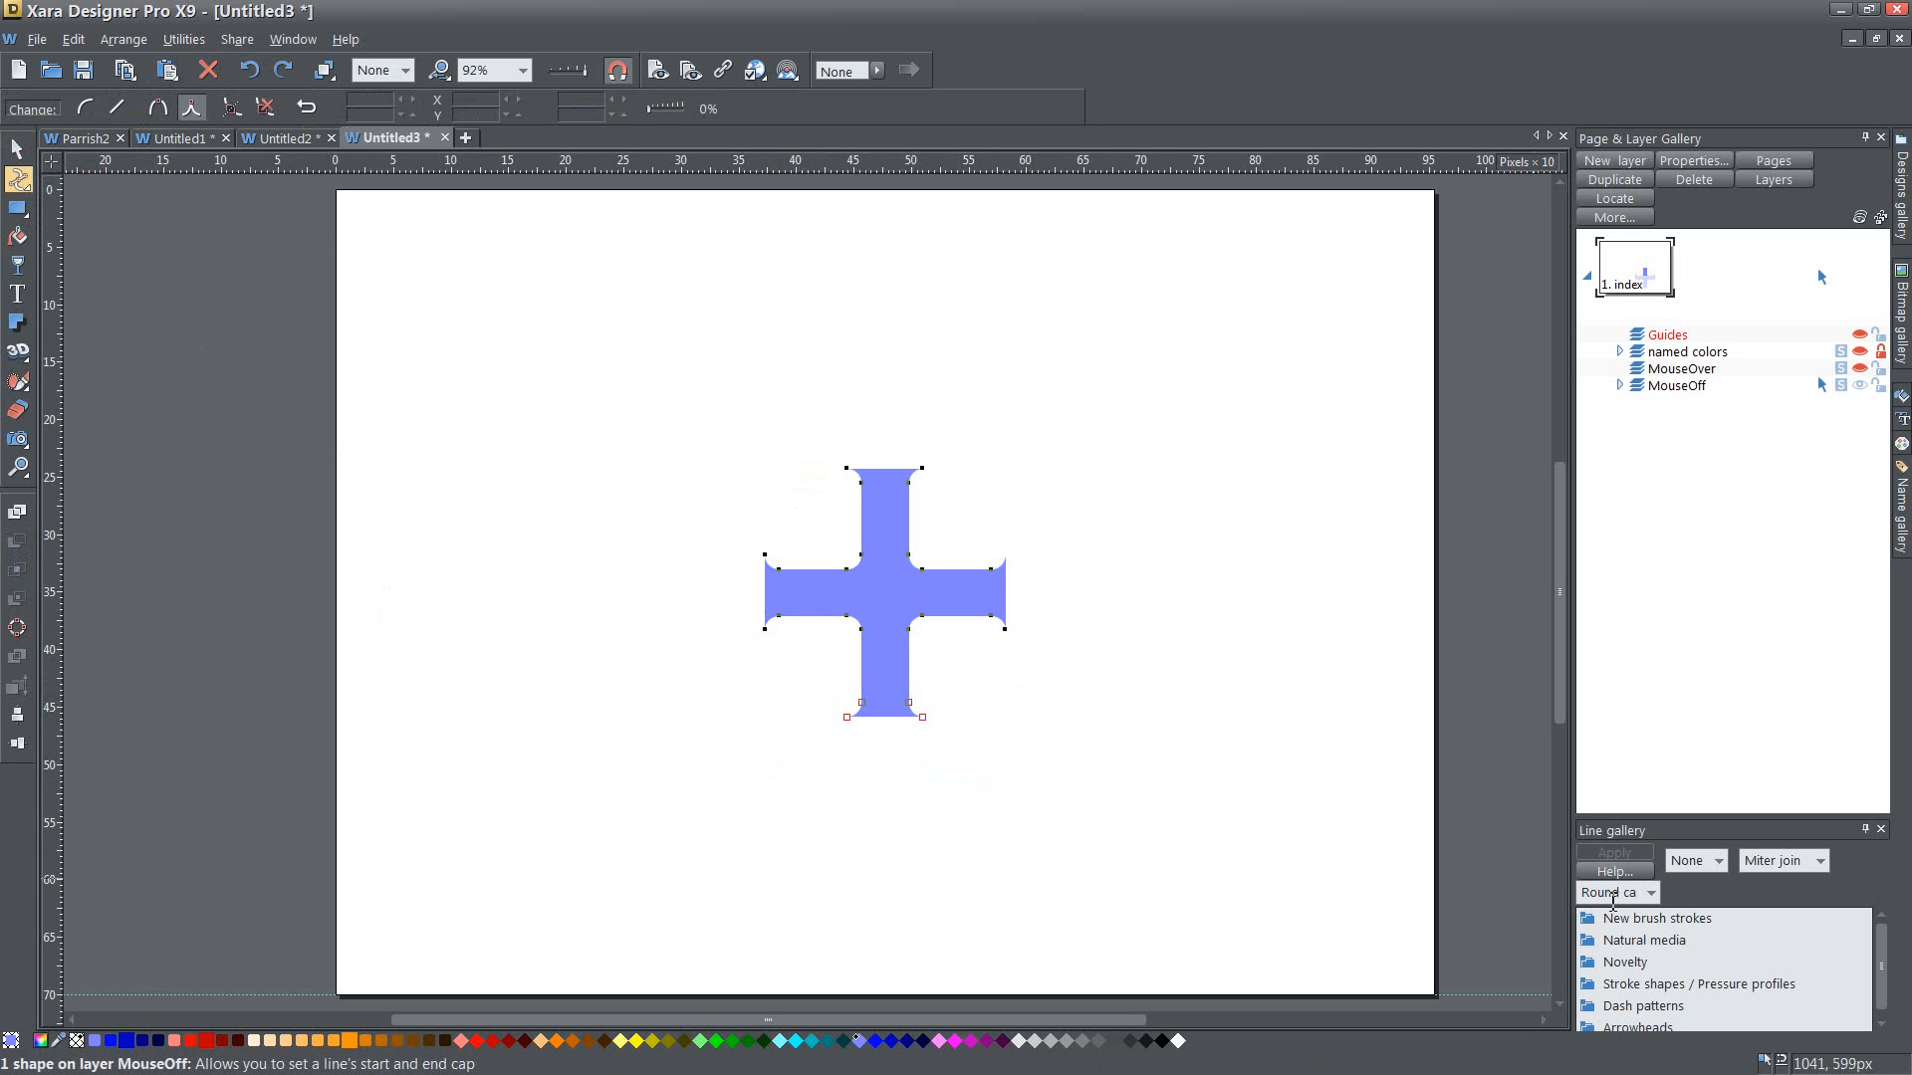
key("Down")
key("Down")
key("Down")
key("Down")
key("Down")
key("Down")
key("Down")
key("Down")
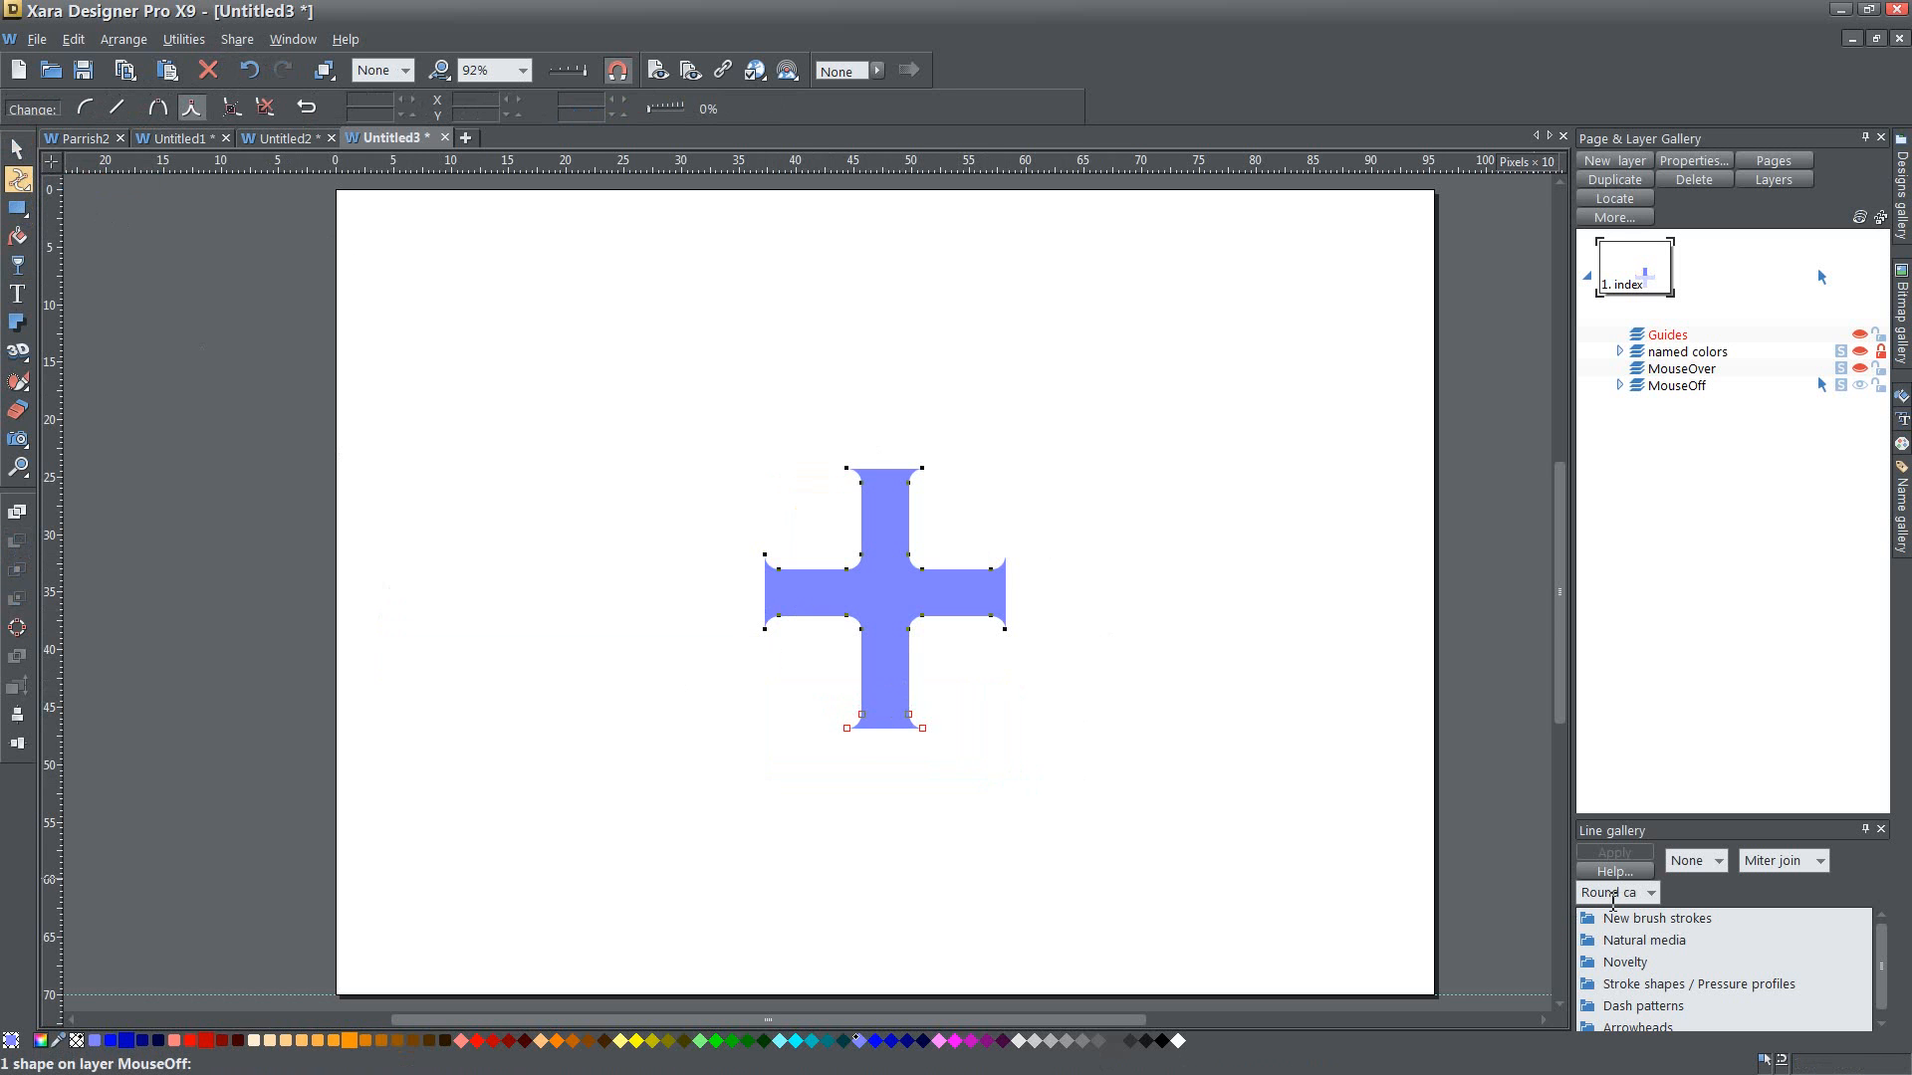
key("Down")
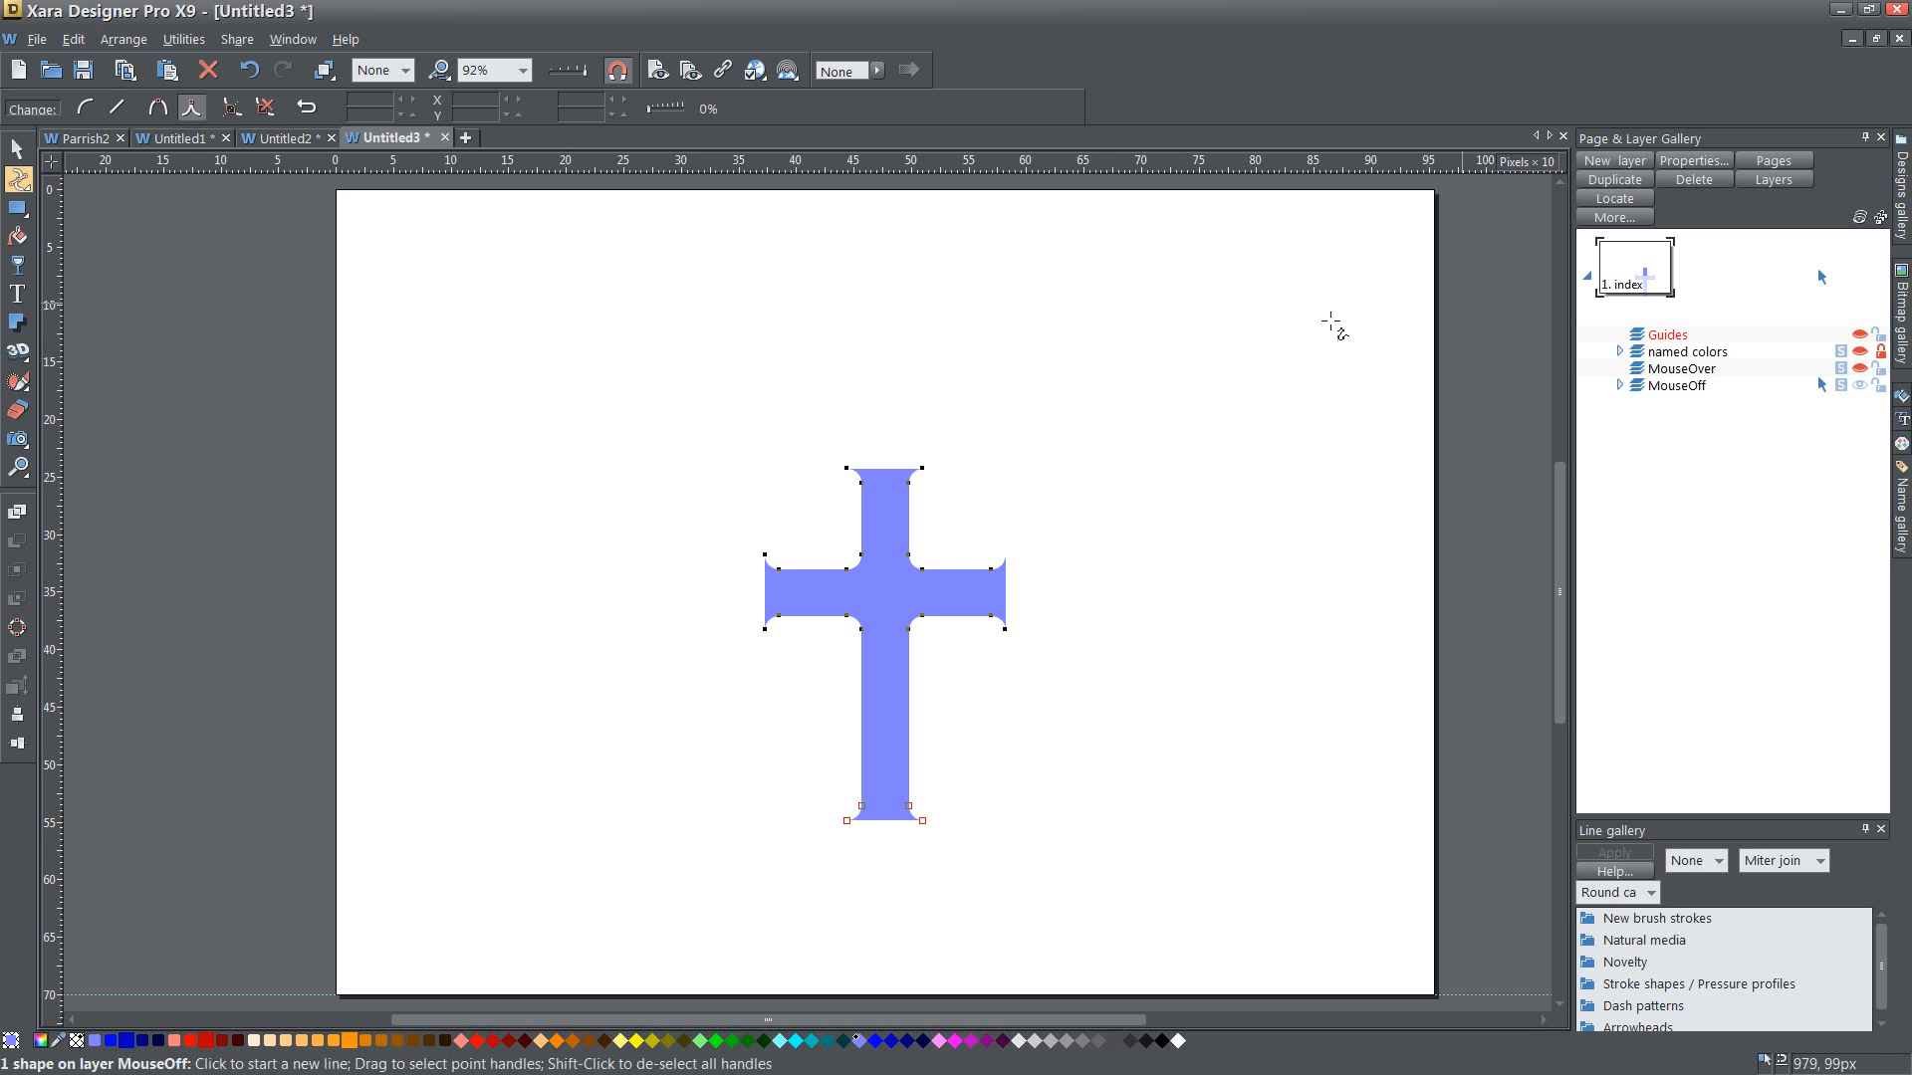
left_click(17, 149)
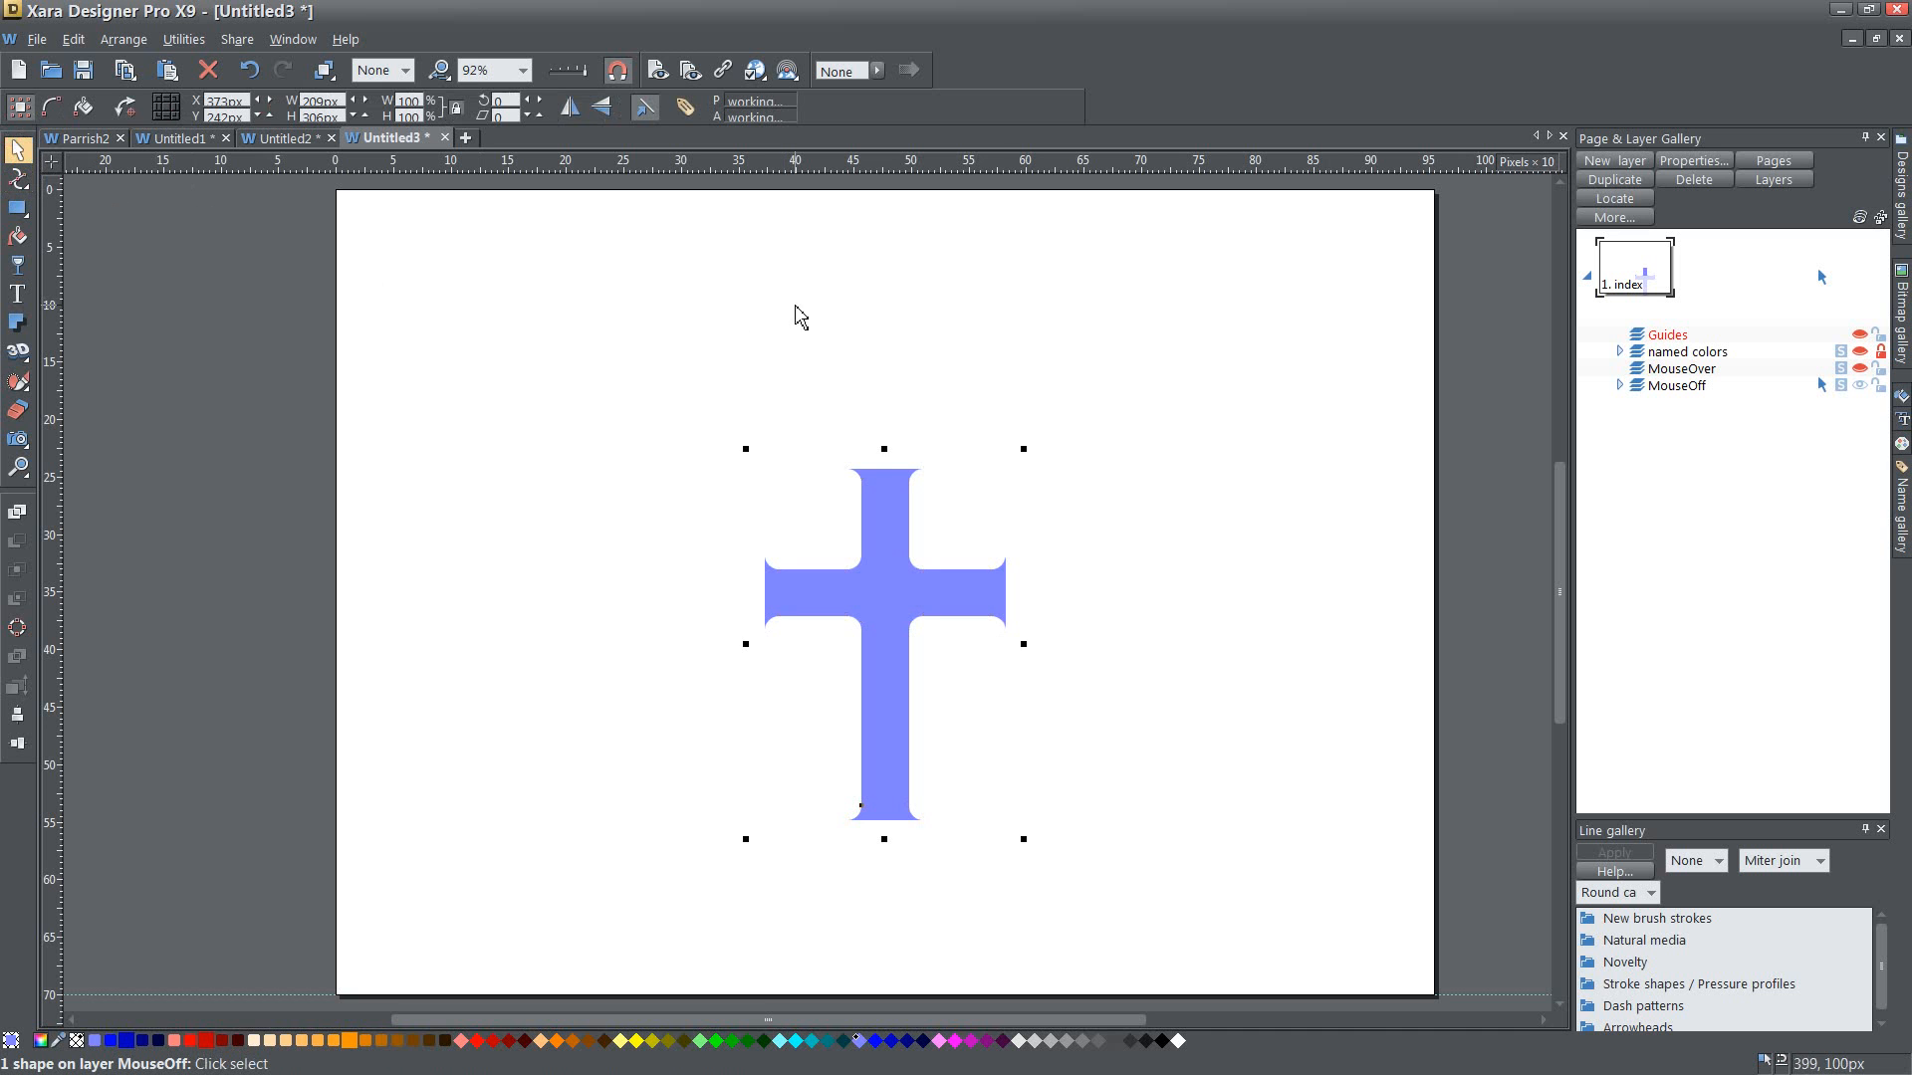